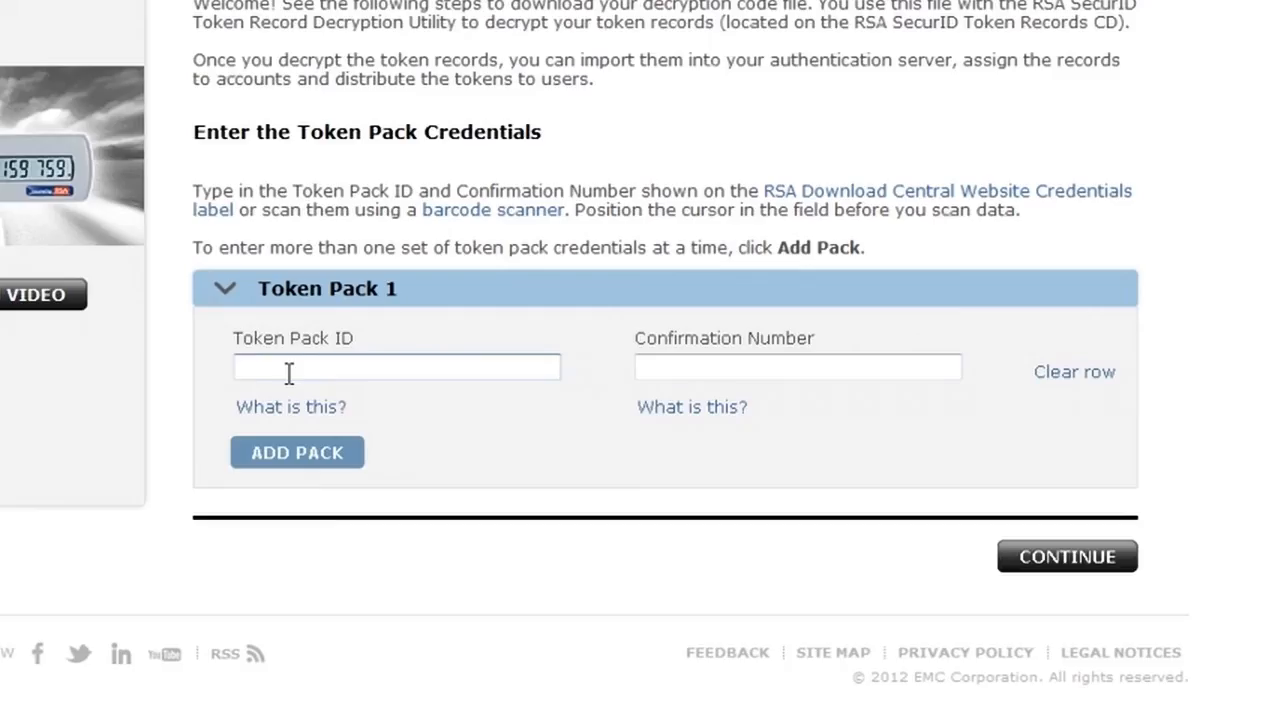
Begin typing the first token pack's ID into the Token Pack ID field.
click(288, 372)
text(M)
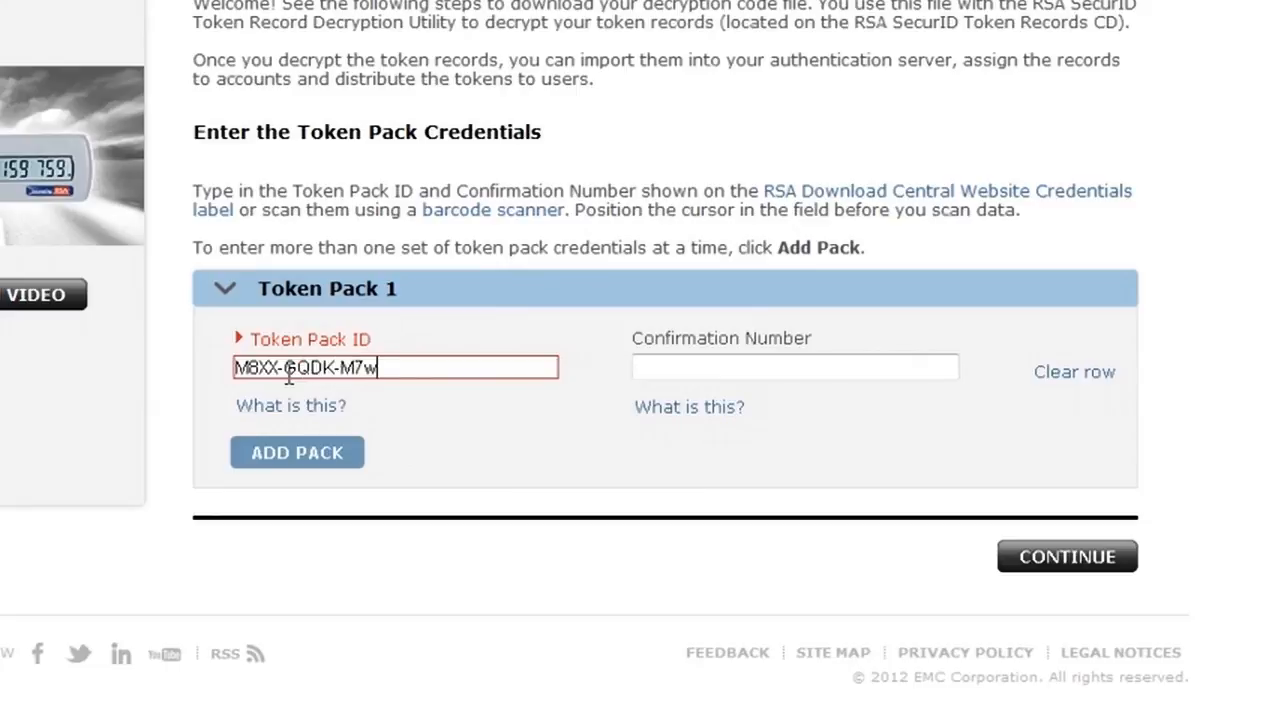
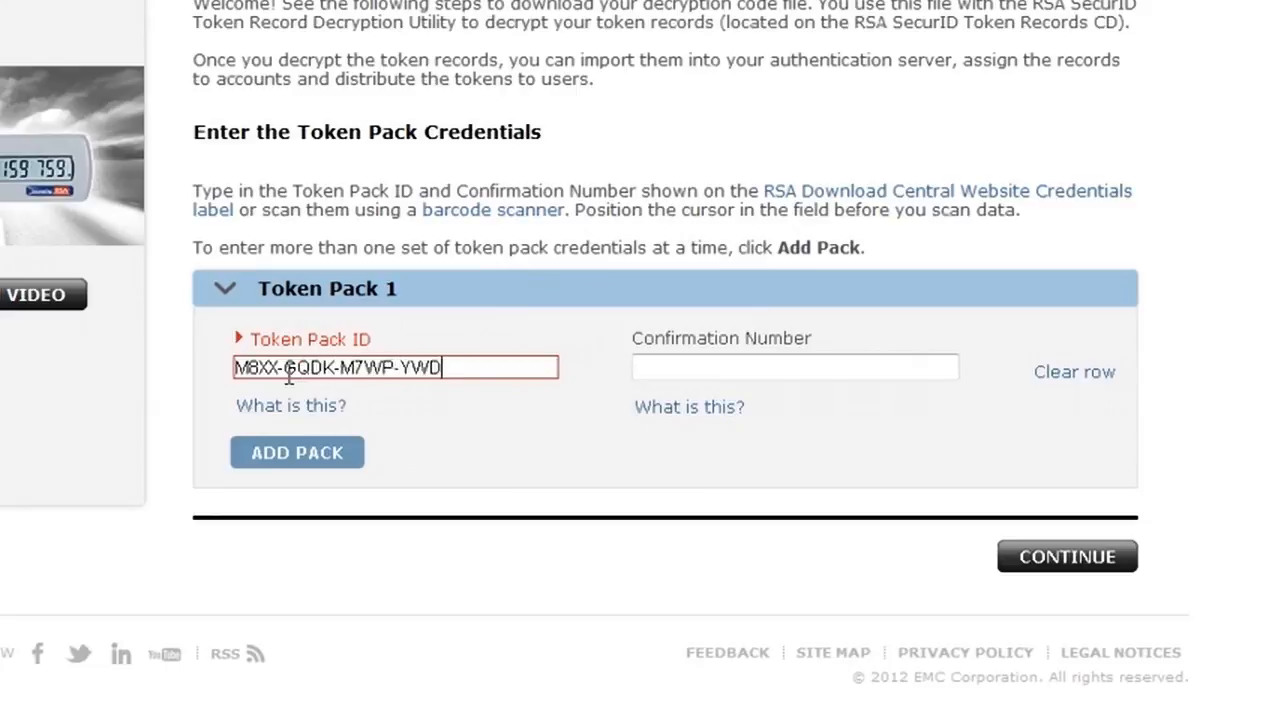
Complete Token Pack 1's ID and confirmation number, then add it as a pack.
key(Tab)
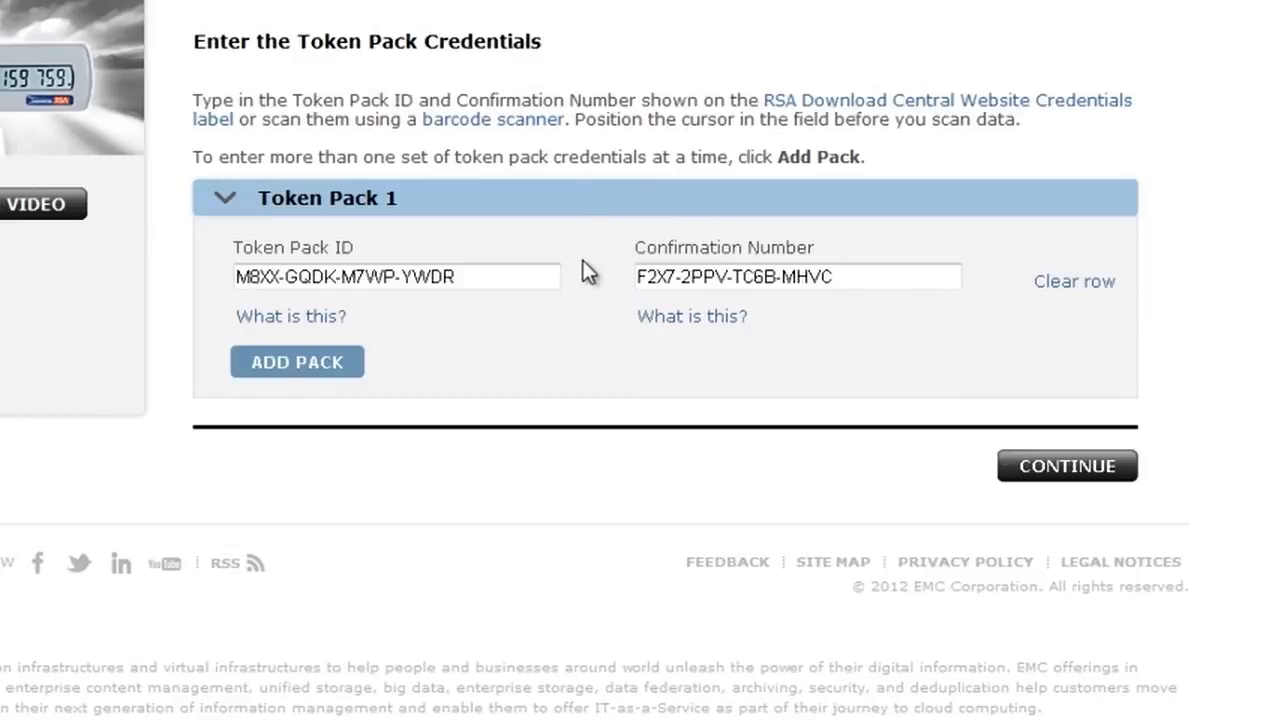
click(328, 364)
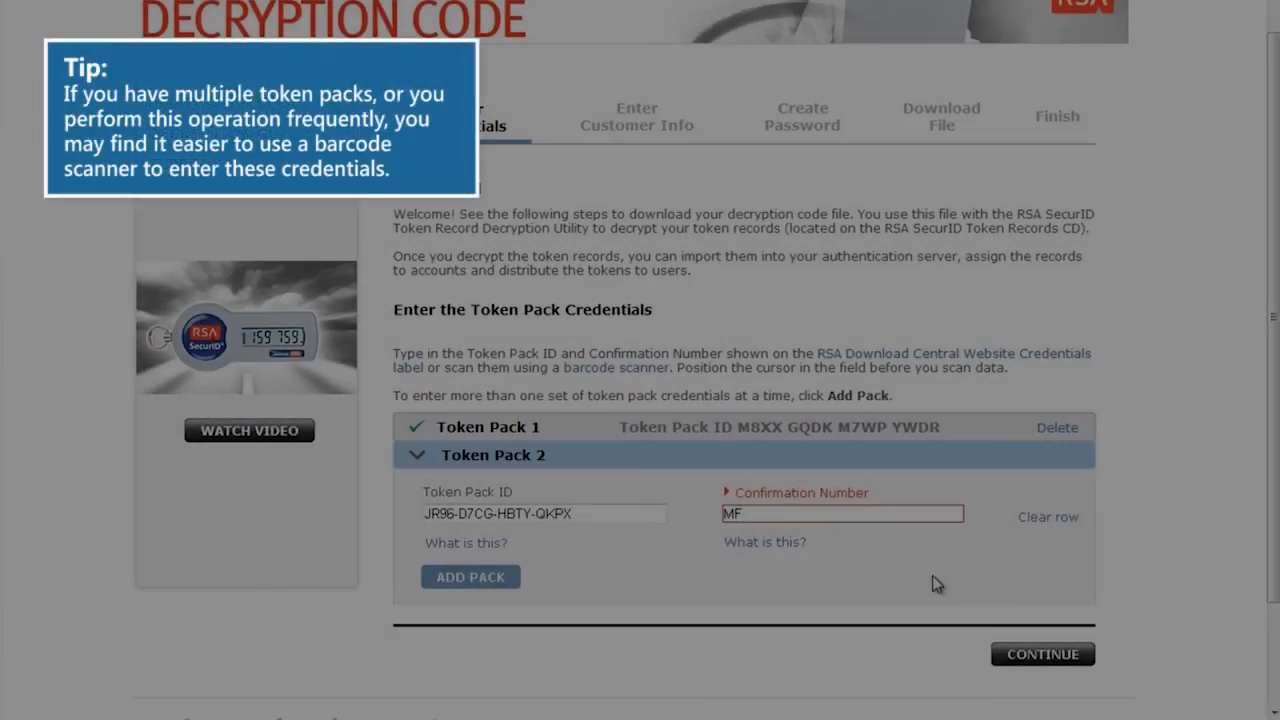
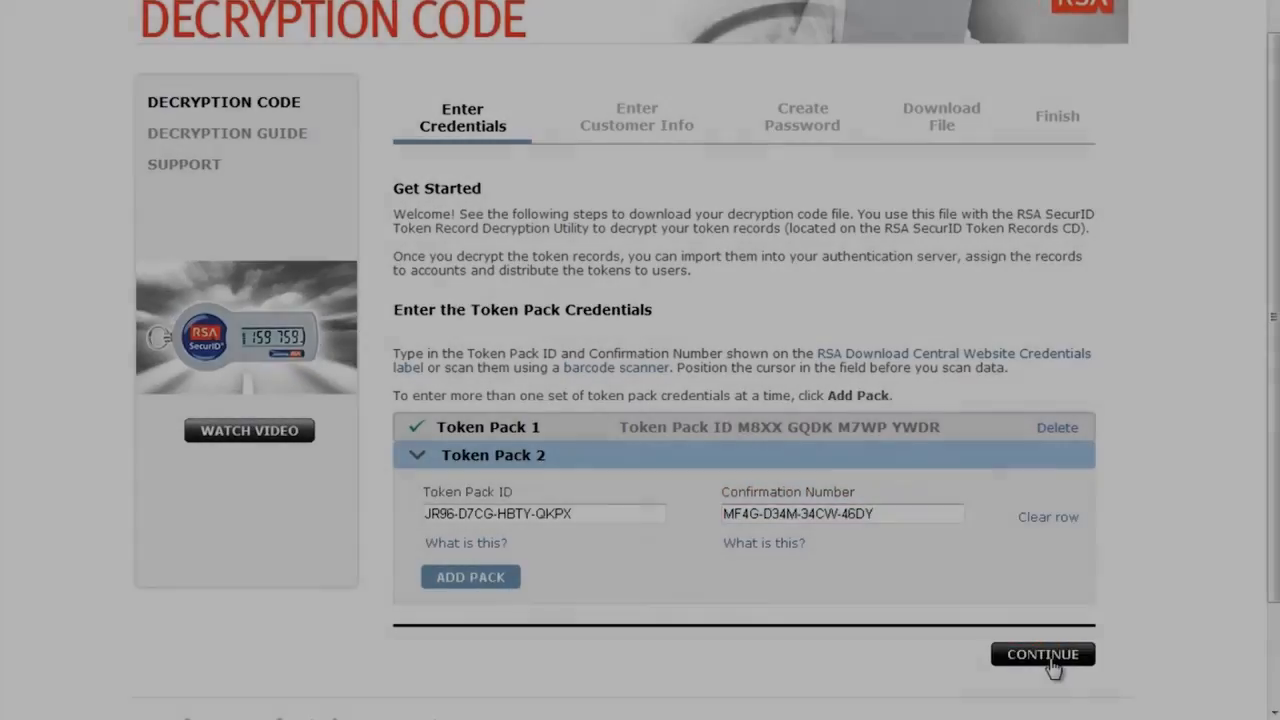
Enter Token Pack 2's ID and submit the credentials for both packs.
click(1043, 655)
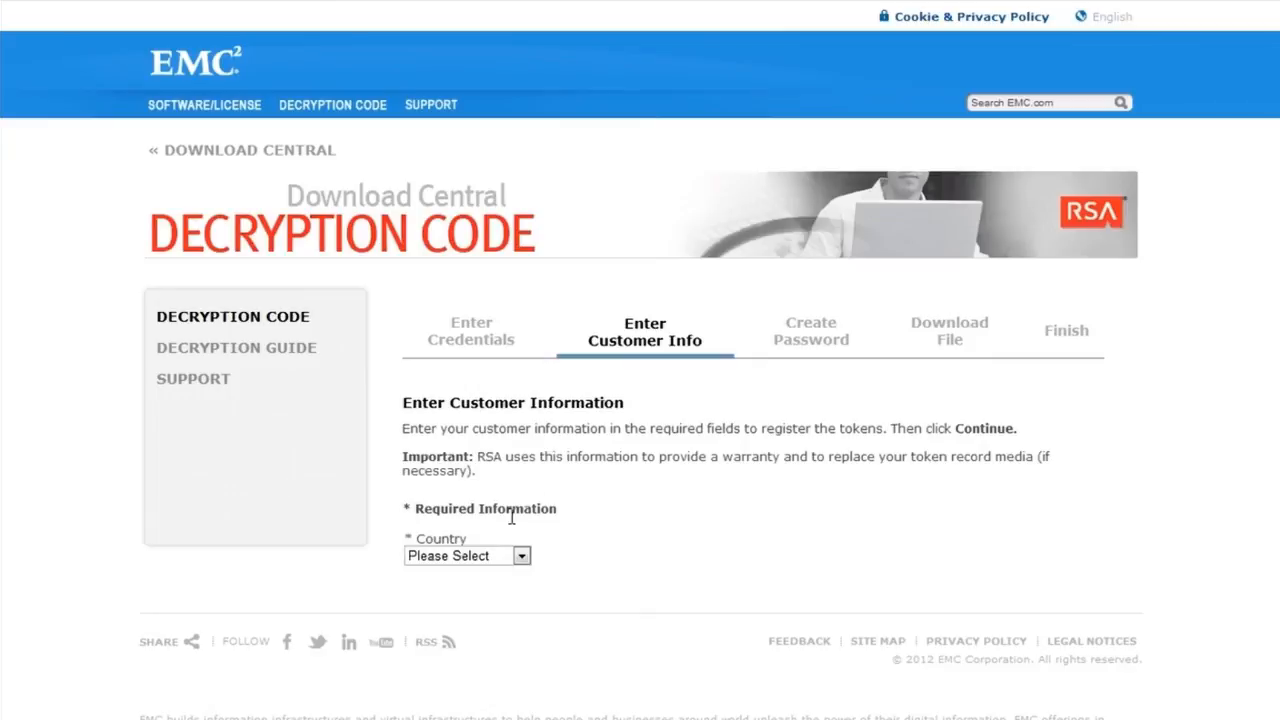
Choose USA from the Country dropdown list.
click(521, 560)
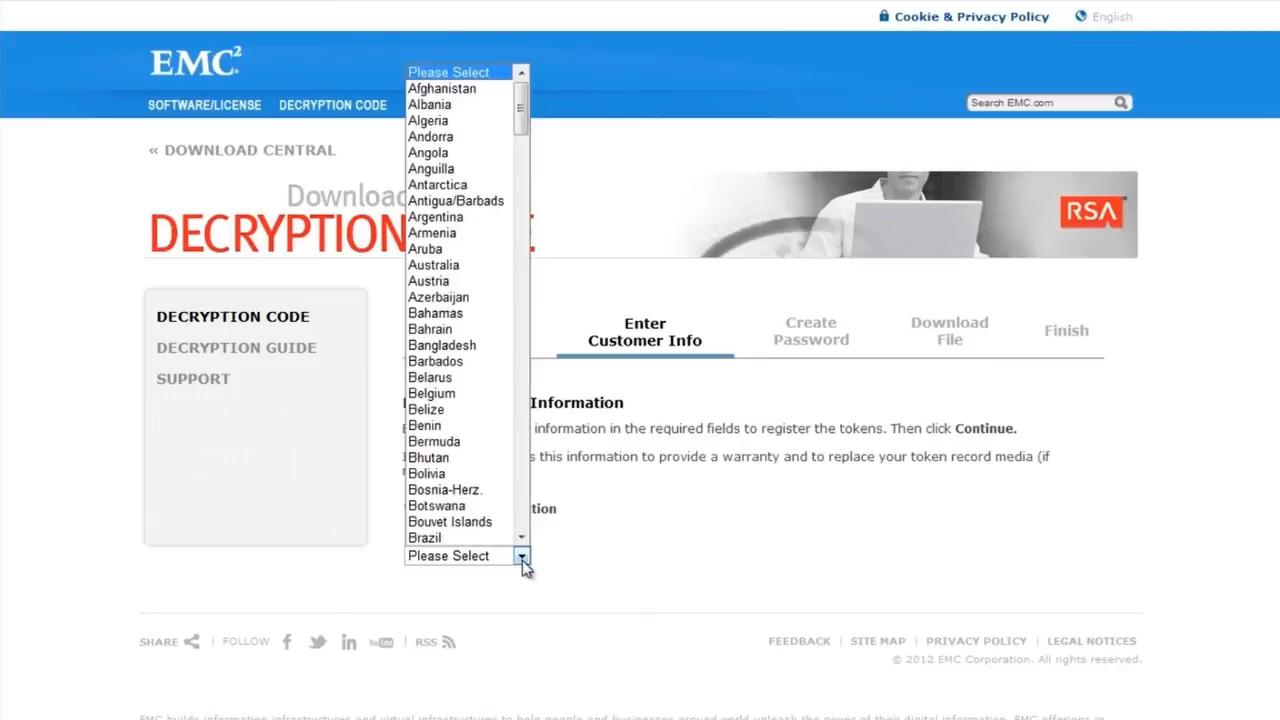
drag(523, 107, 533, 500)
click(450, 457)
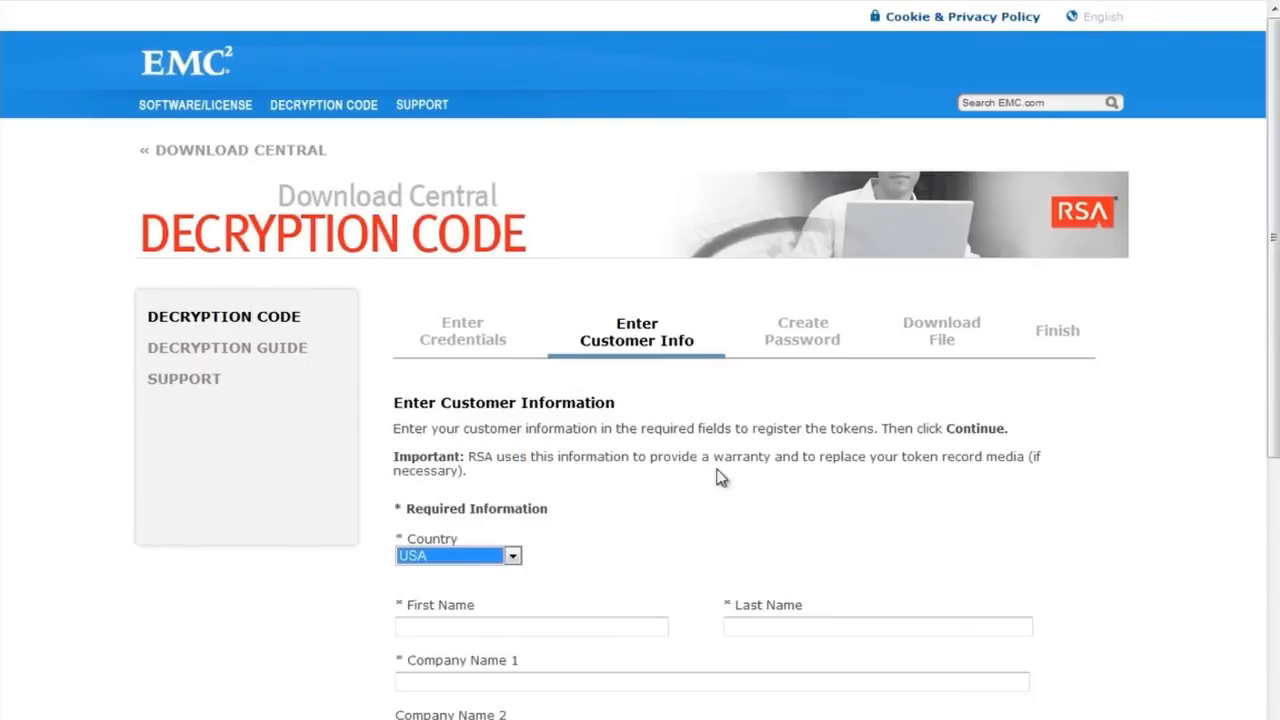
click(1230, 378)
Fill in the contact's name, company, address and phone, and confirm the contact's e-mail.
scroll(1273, 365, down, 5)
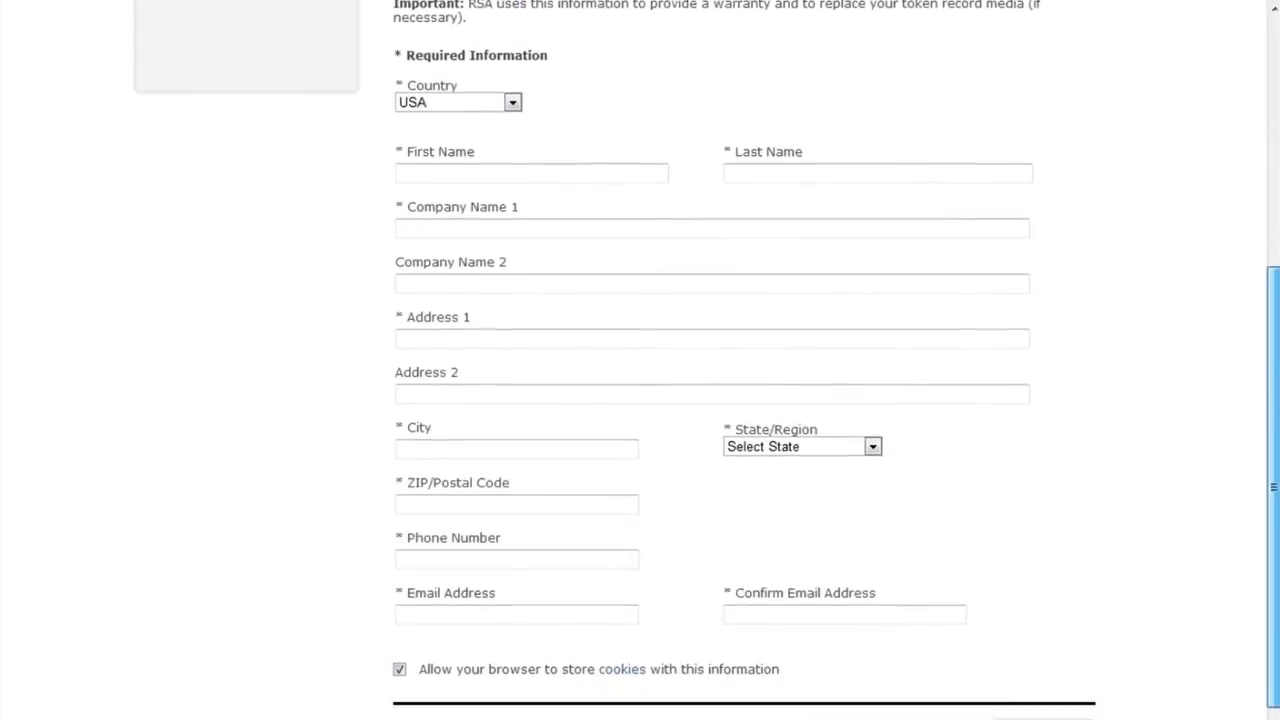
click(441, 170)
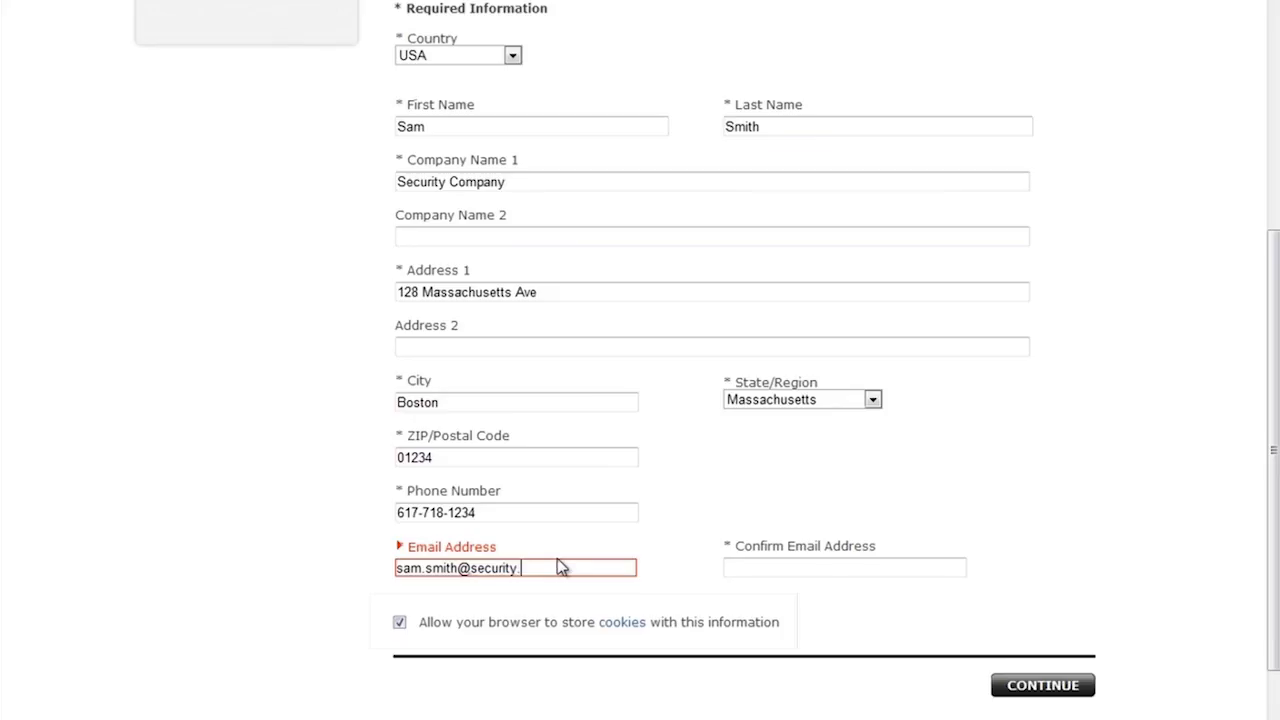
text(com)
key(Tab)
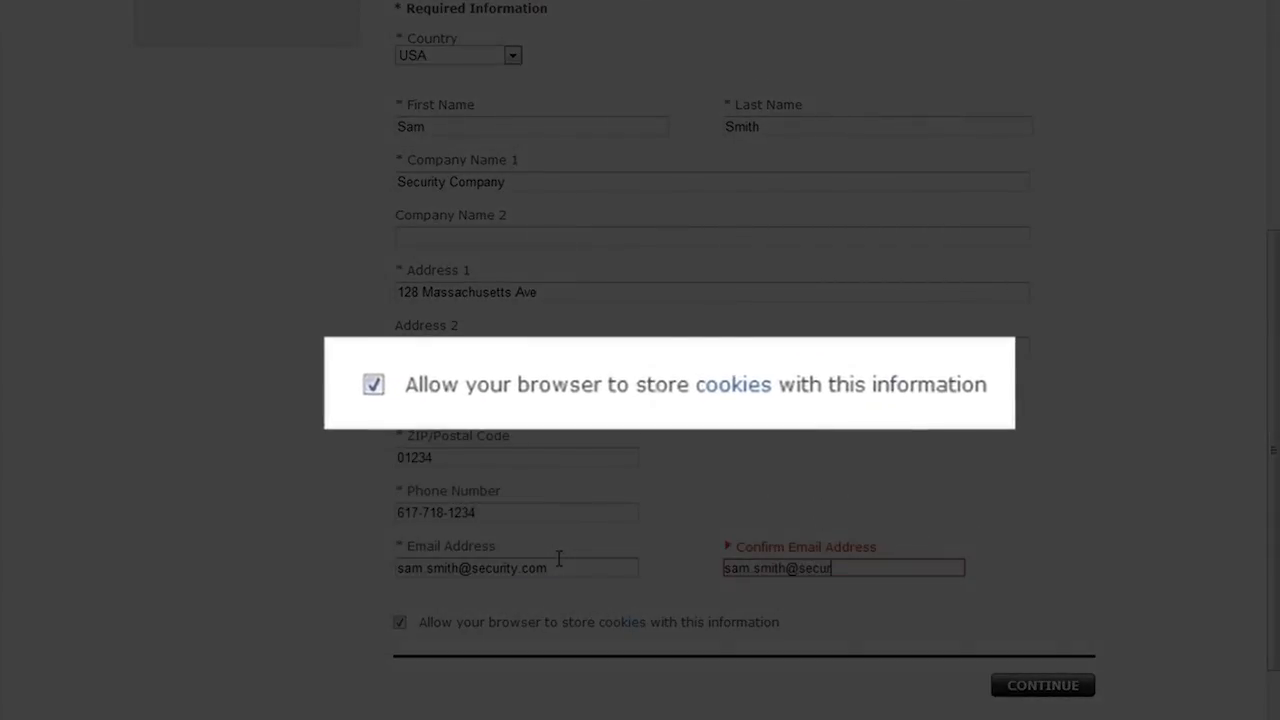
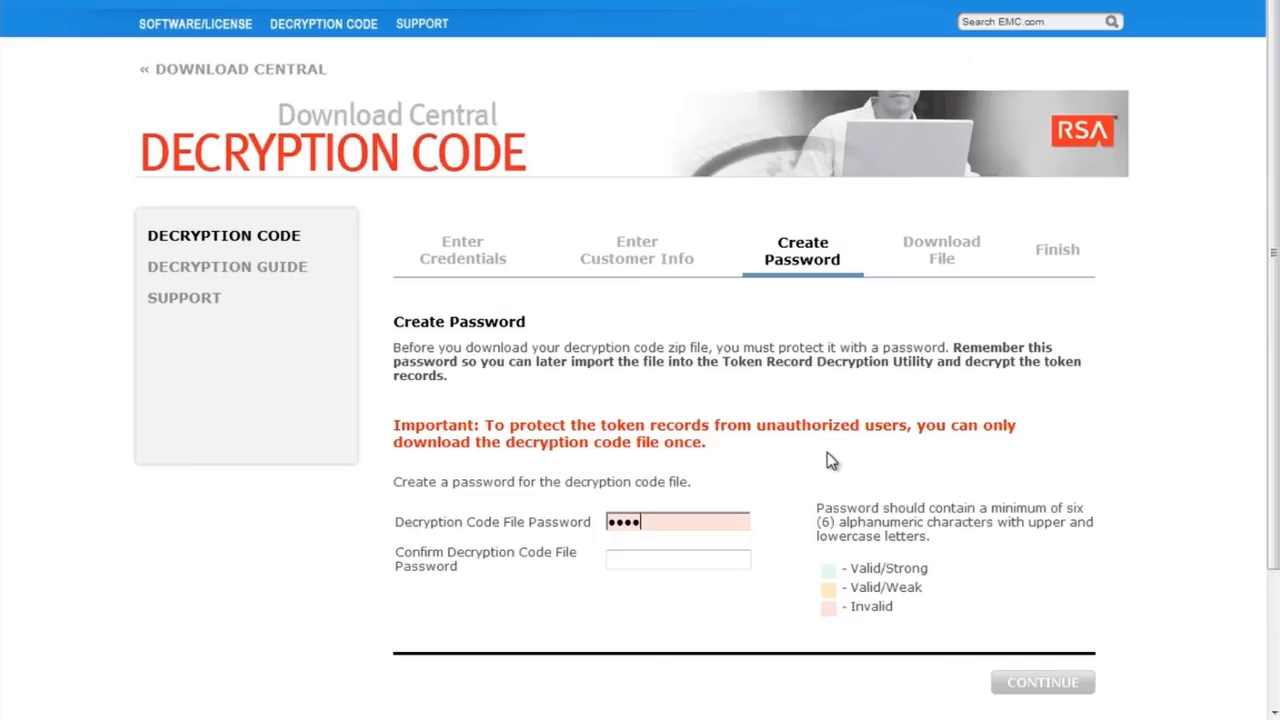
Type and confirm the decryption code file password, then continue to the download step.
text(a*******)
key(Tab)
text(******)
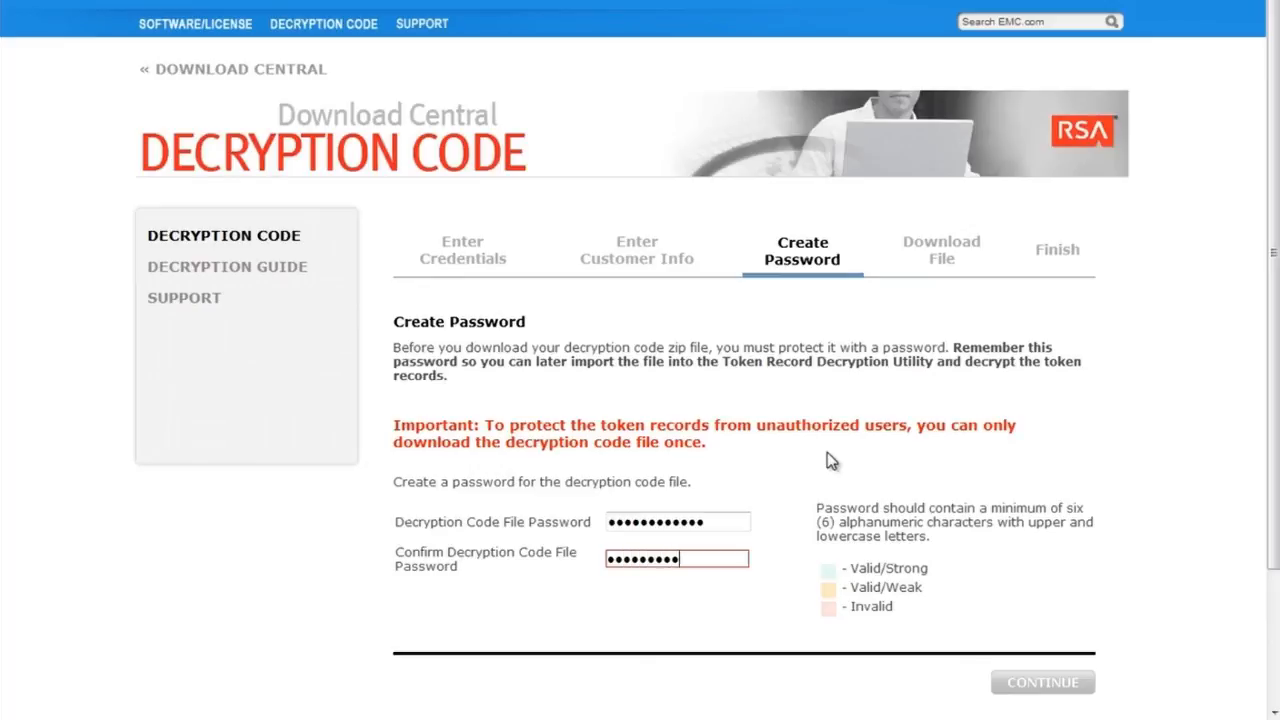
text(*)
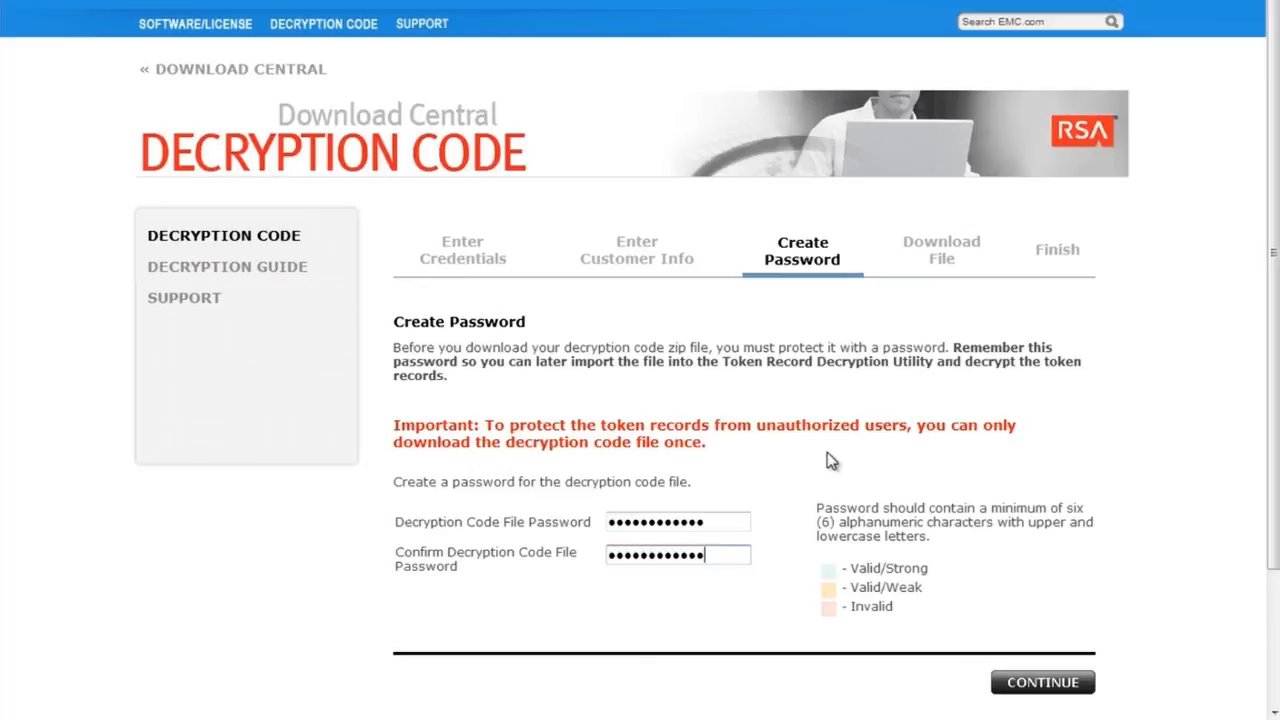
click(1036, 684)
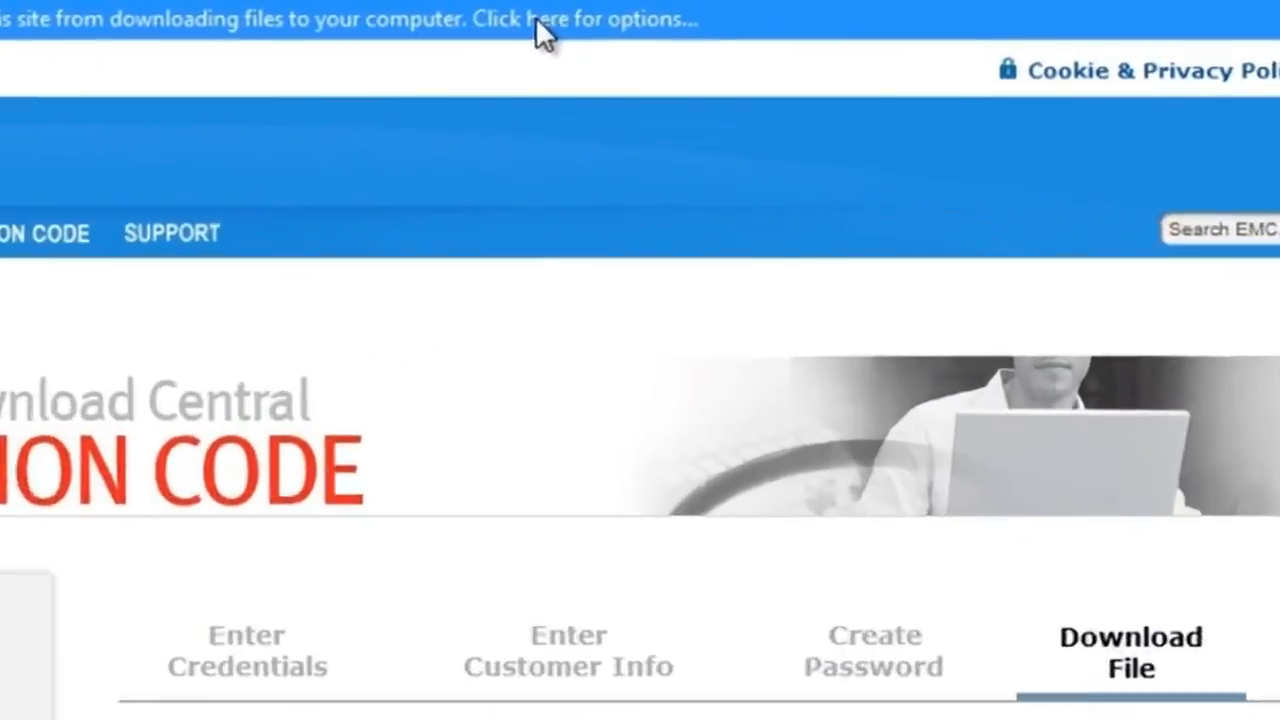
click(620, 14)
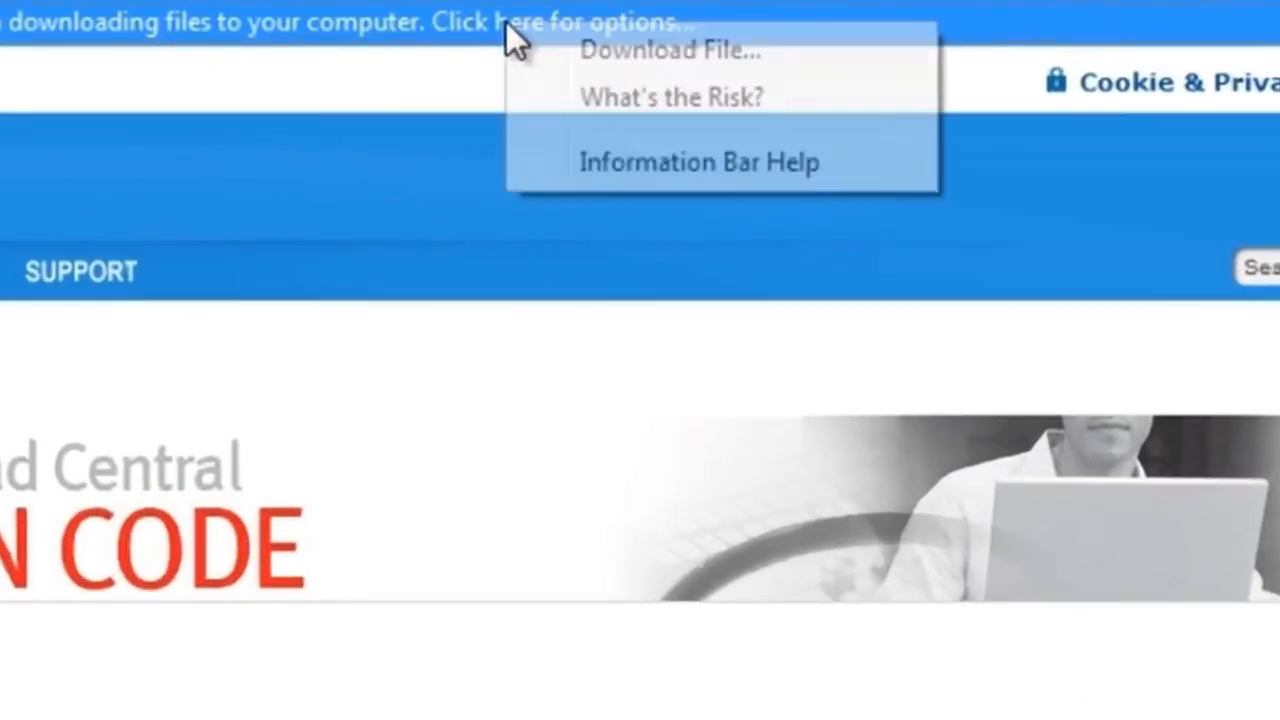
click(748, 55)
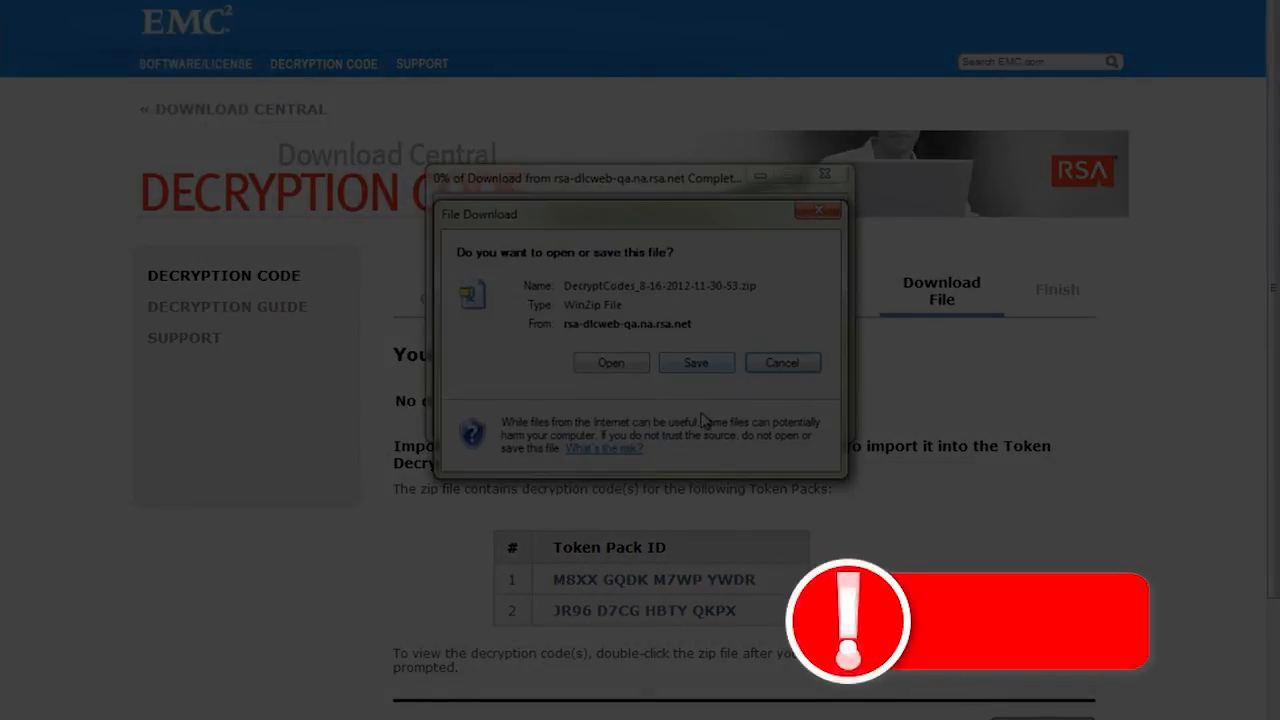
click(696, 363)
click(520, 352)
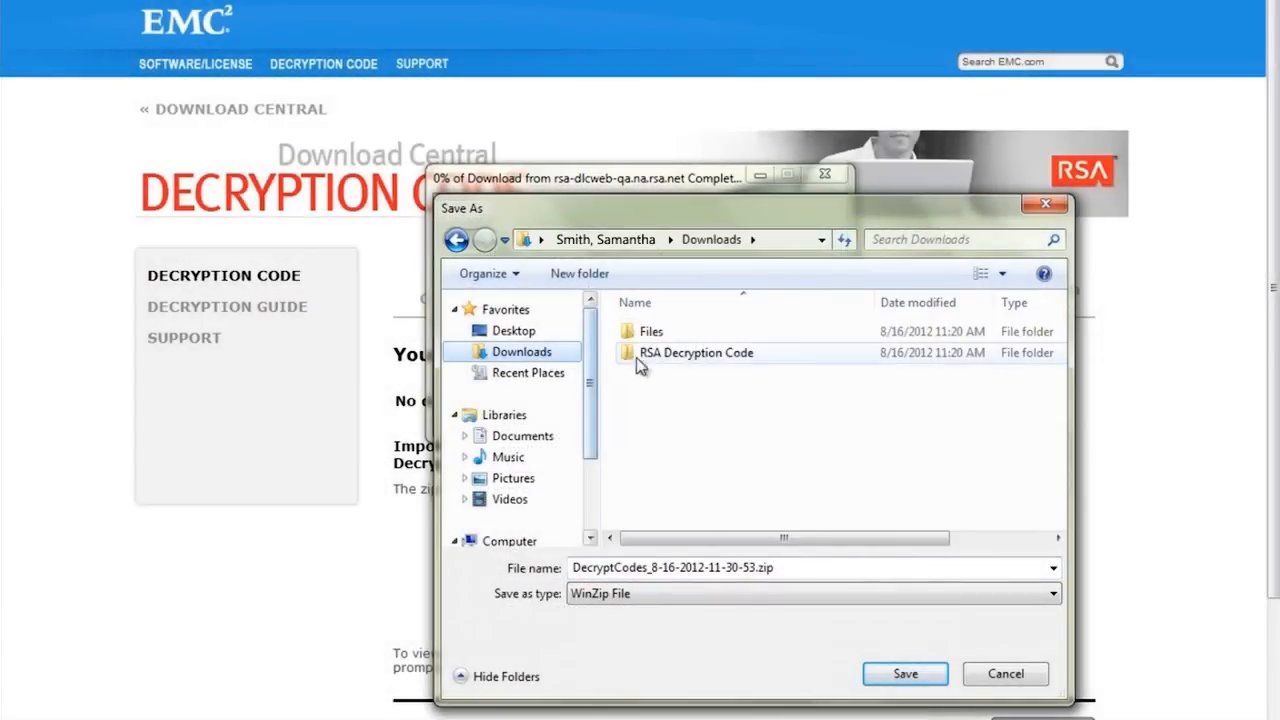
double_click(699, 355)
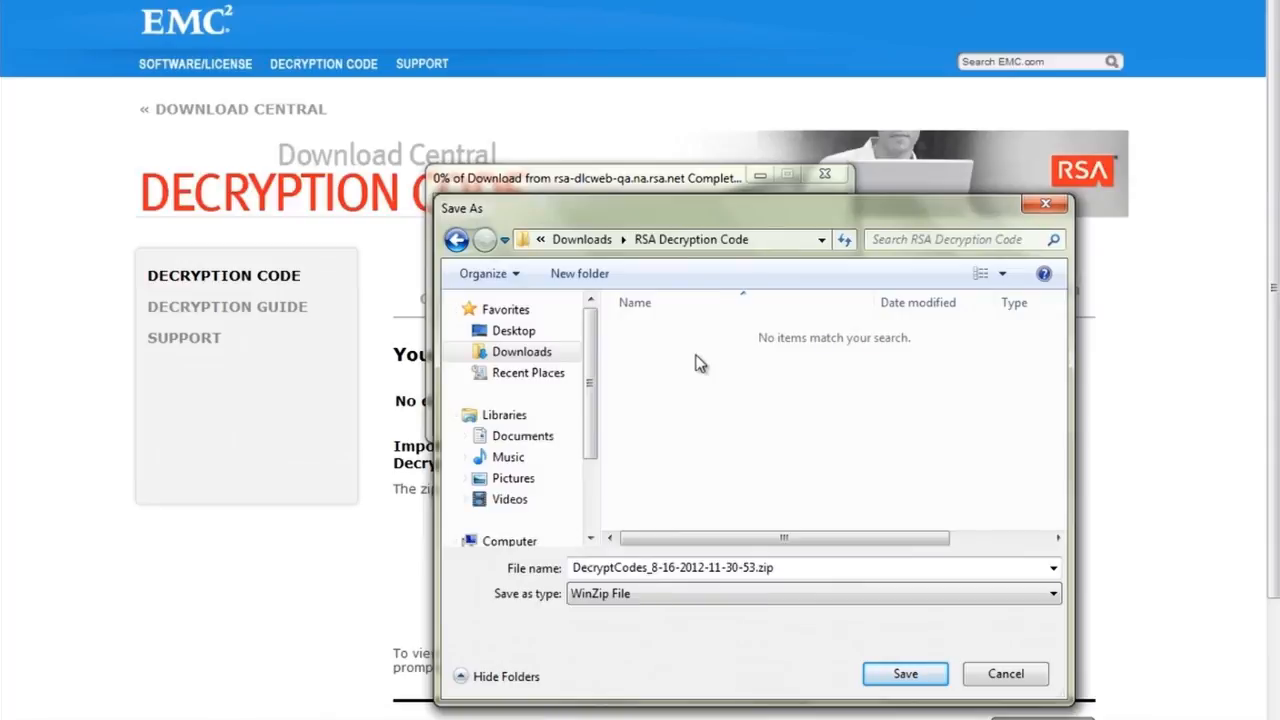
click(905, 674)
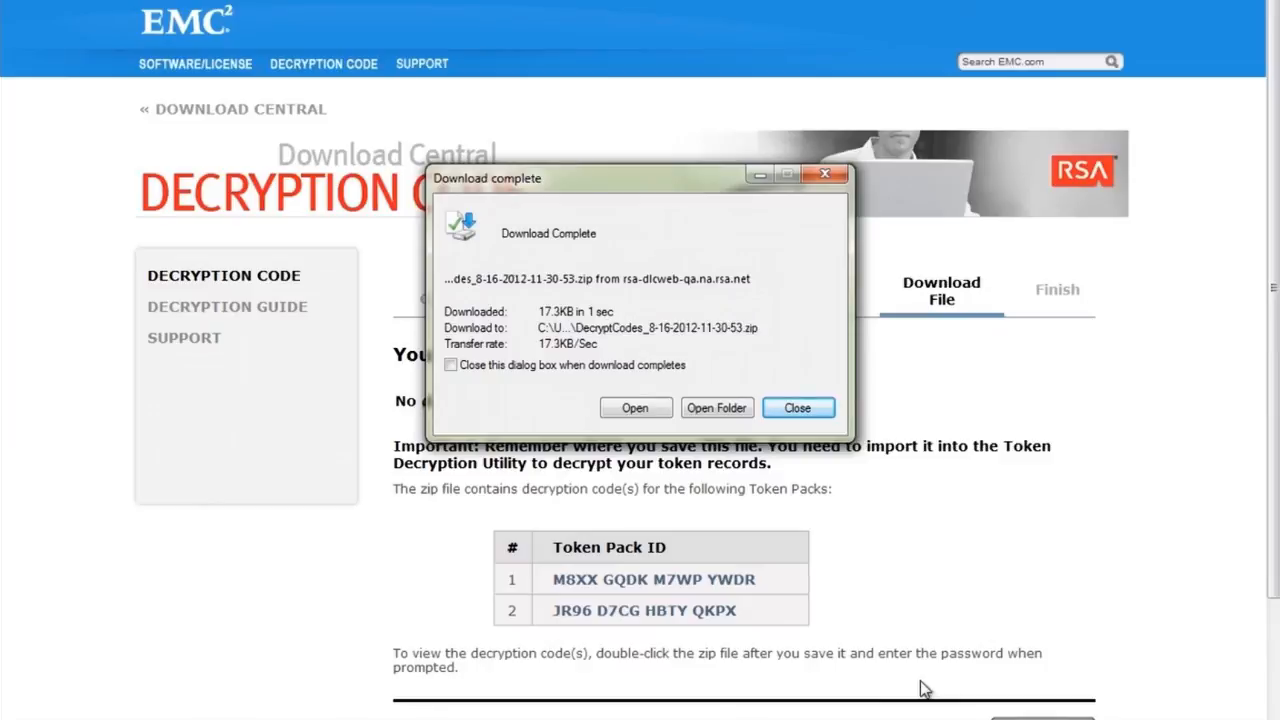
click(796, 409)
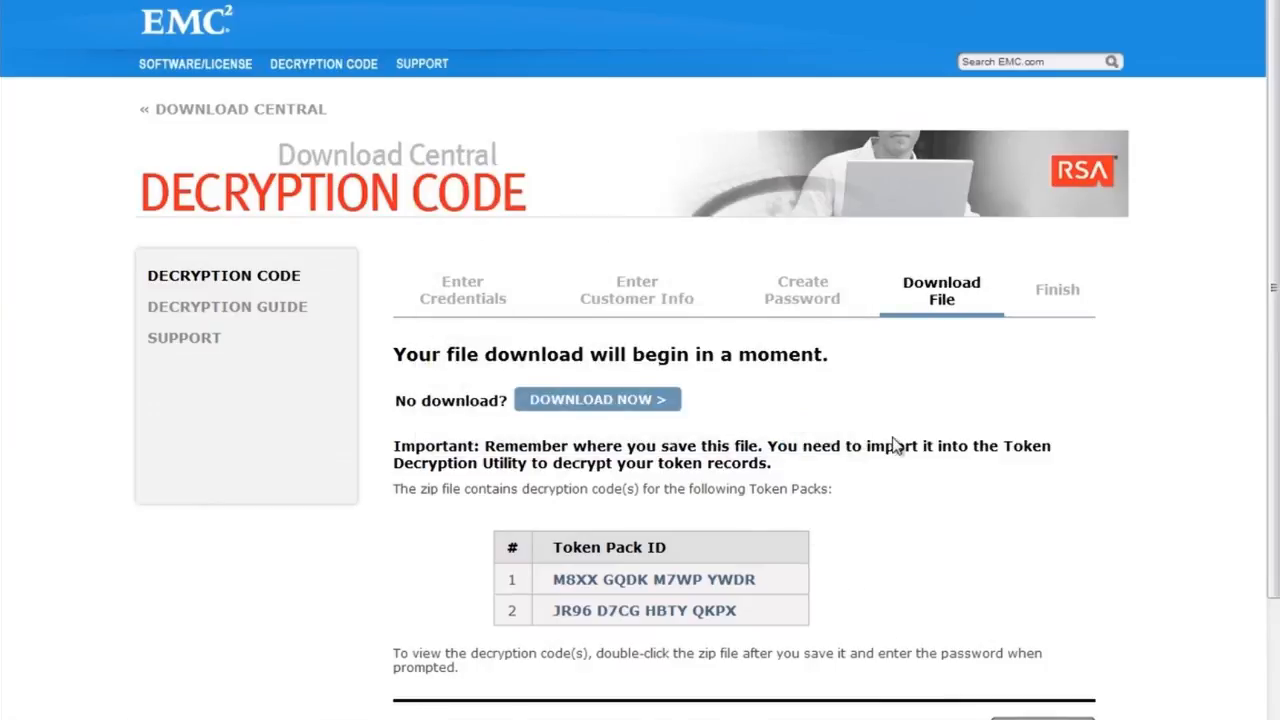
Continue from the Download File page to the Finish step's download confirmation and next steps.
drag(1276, 355, 1273, 457)
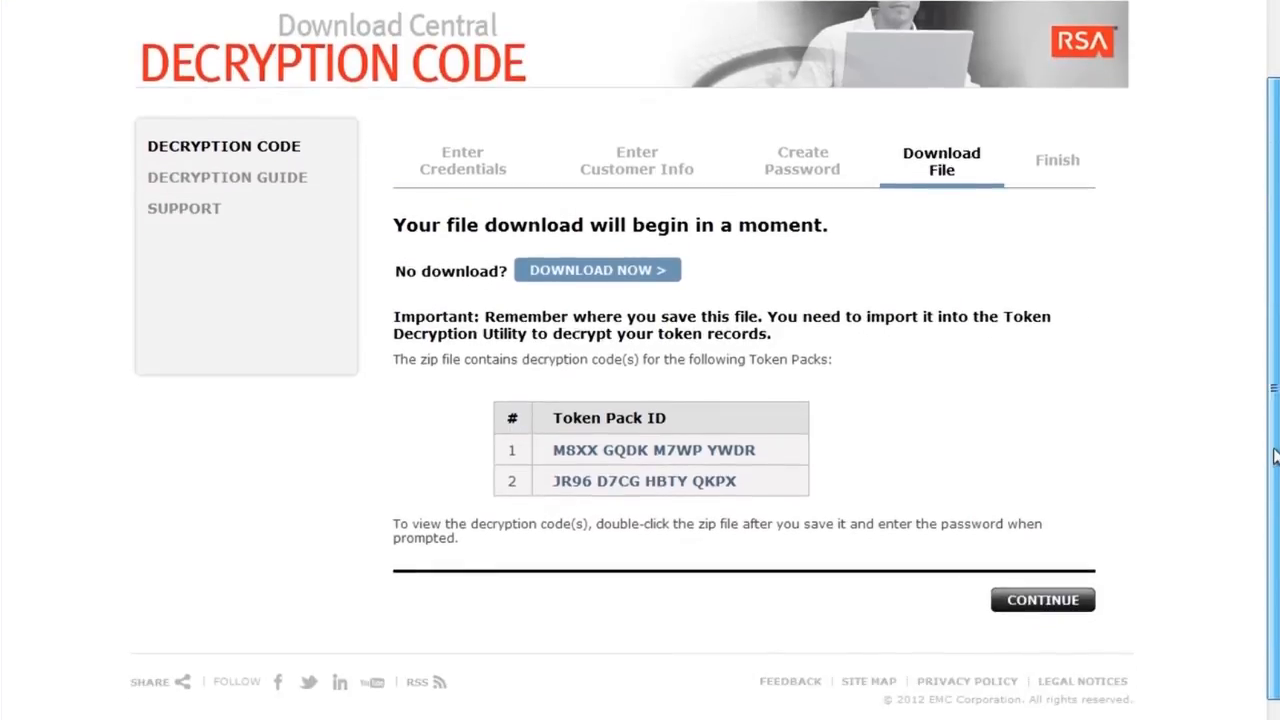
click(1045, 605)
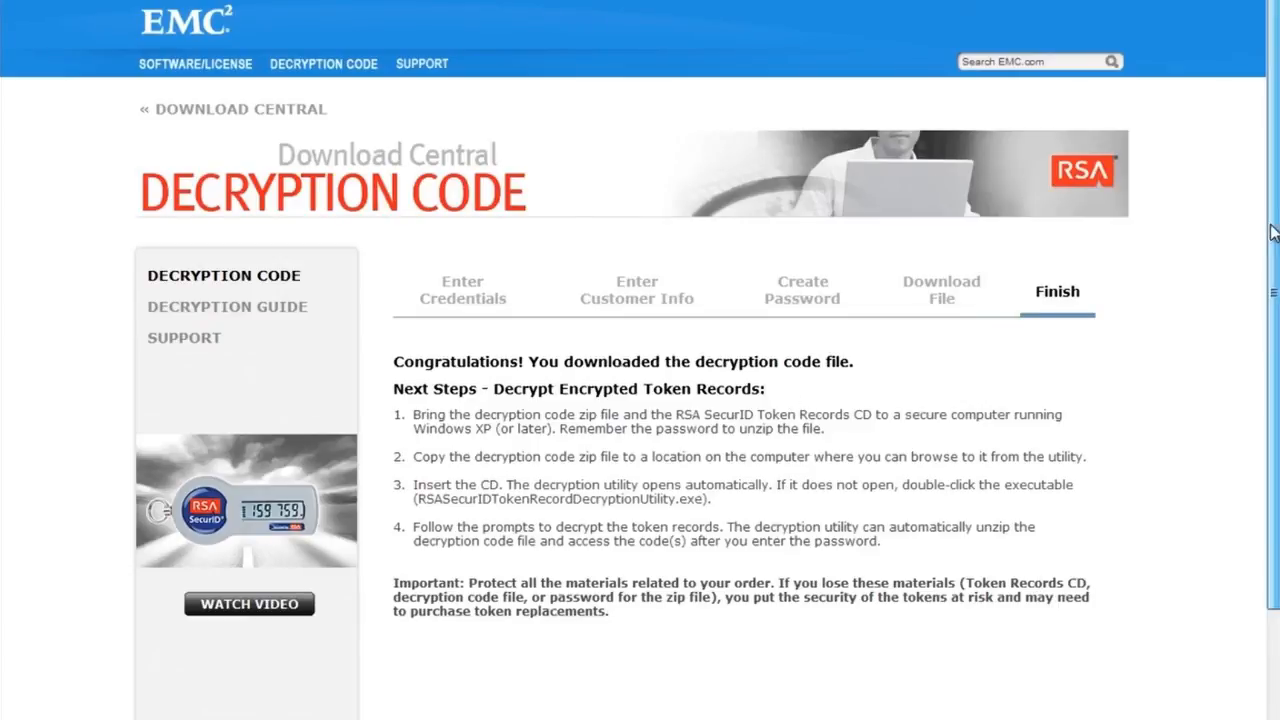
scroll(1252, 241, down, 2)
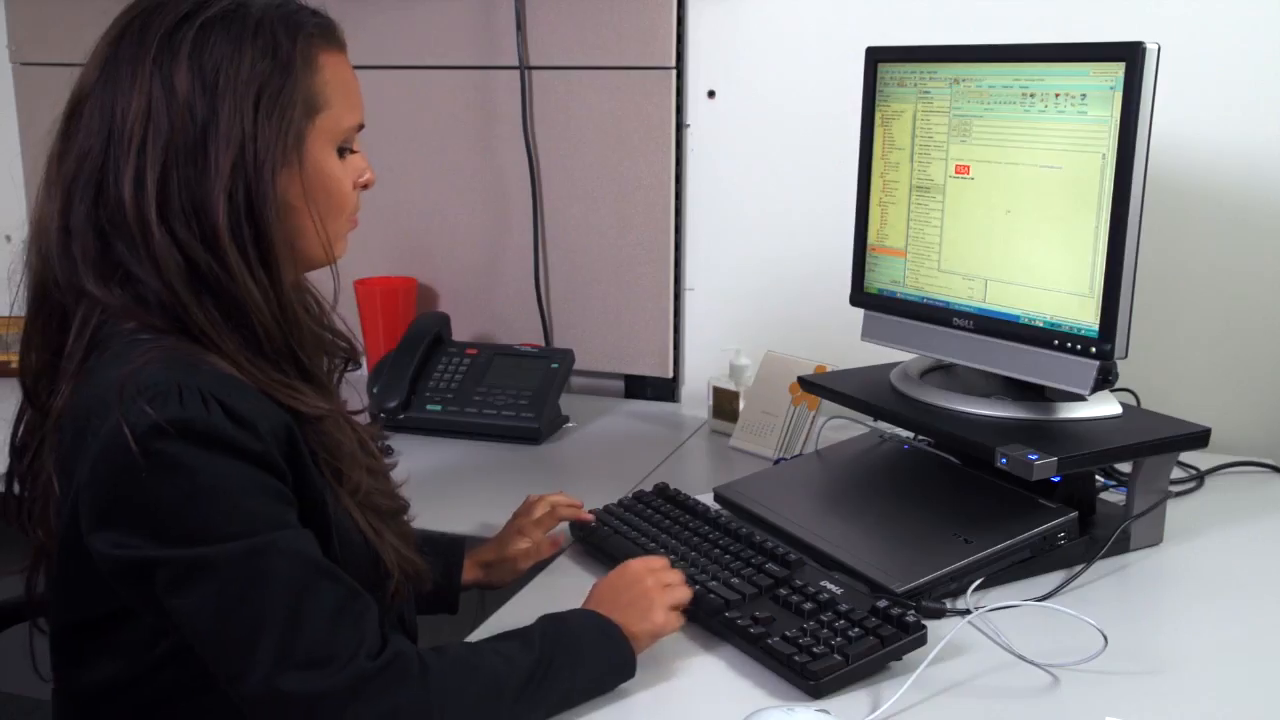
Lock the screen while the token records CD is inserted into drive D: and AutoPlay appears.
key(super+l)
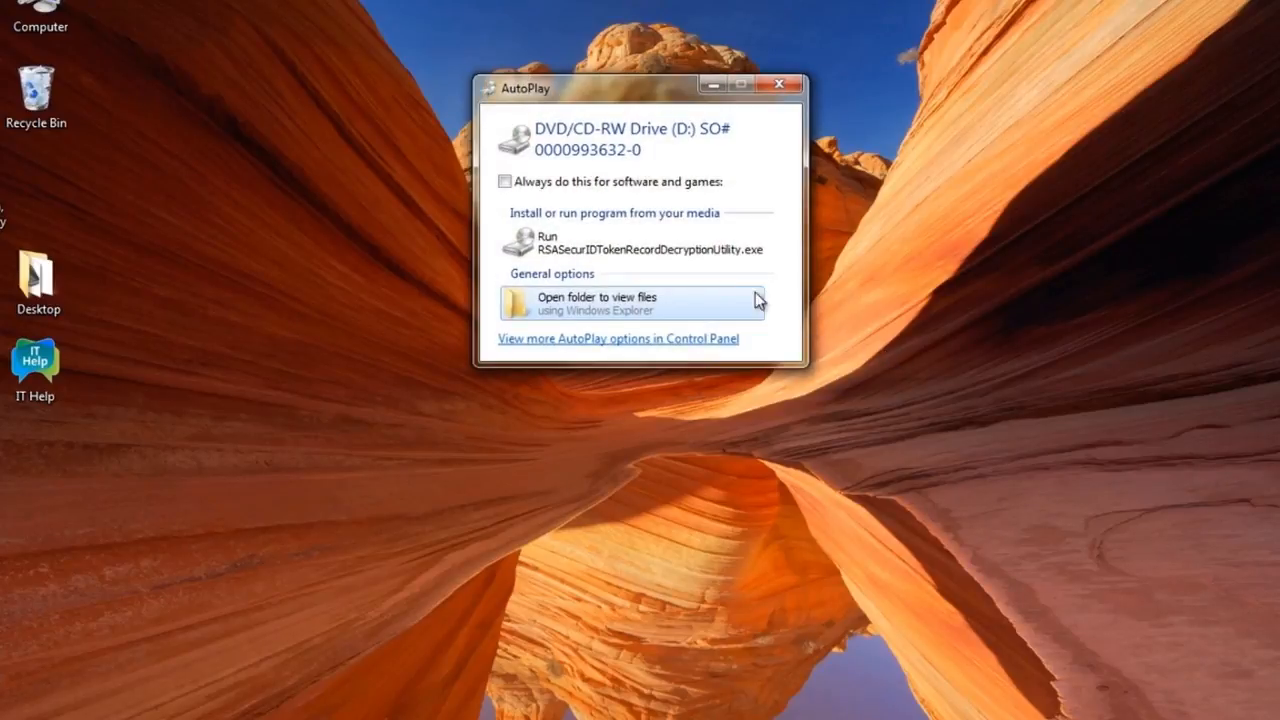
Dismiss AutoPlay and run the decryption utility from drive D: through Explorer's Computer view.
click(642, 250)
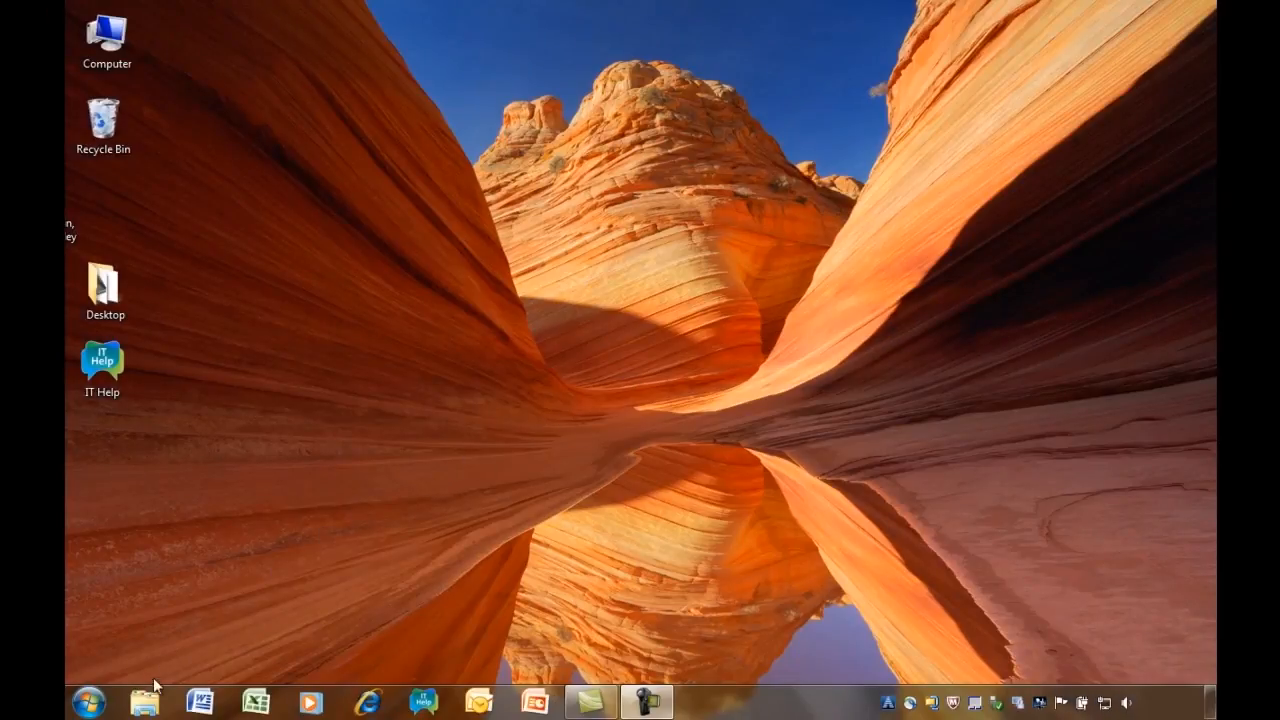
click(143, 708)
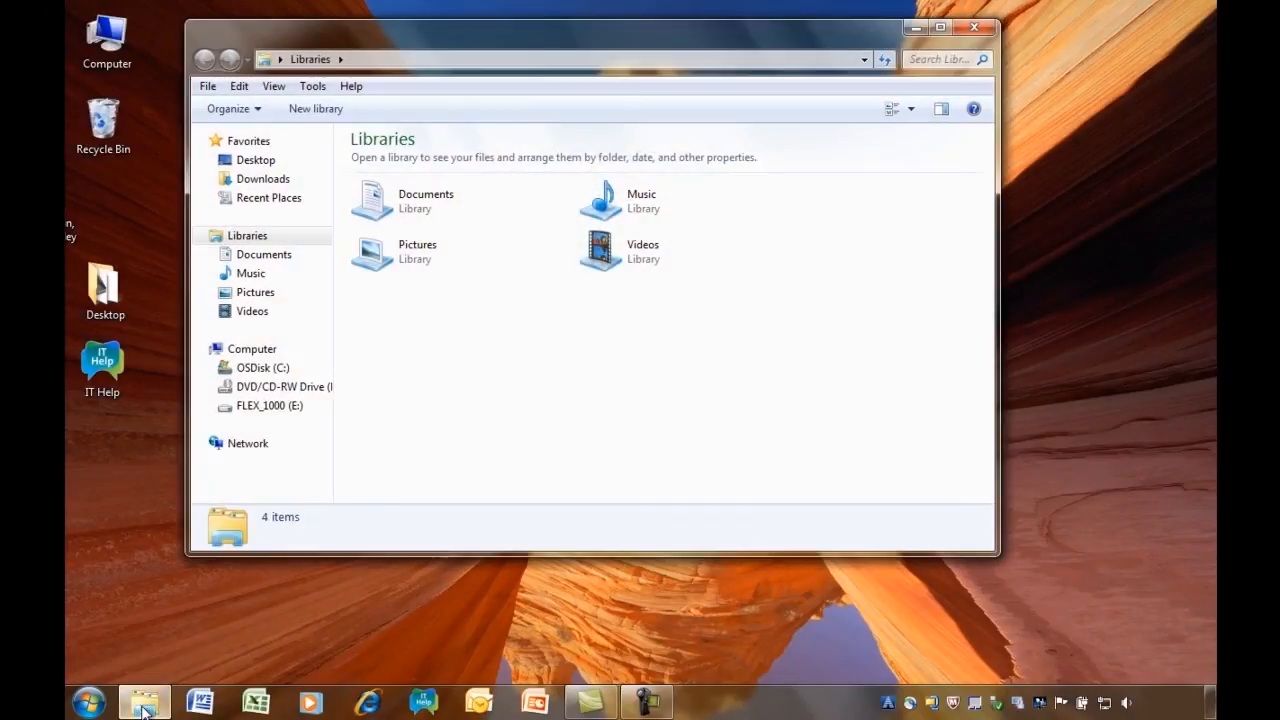
click(252, 350)
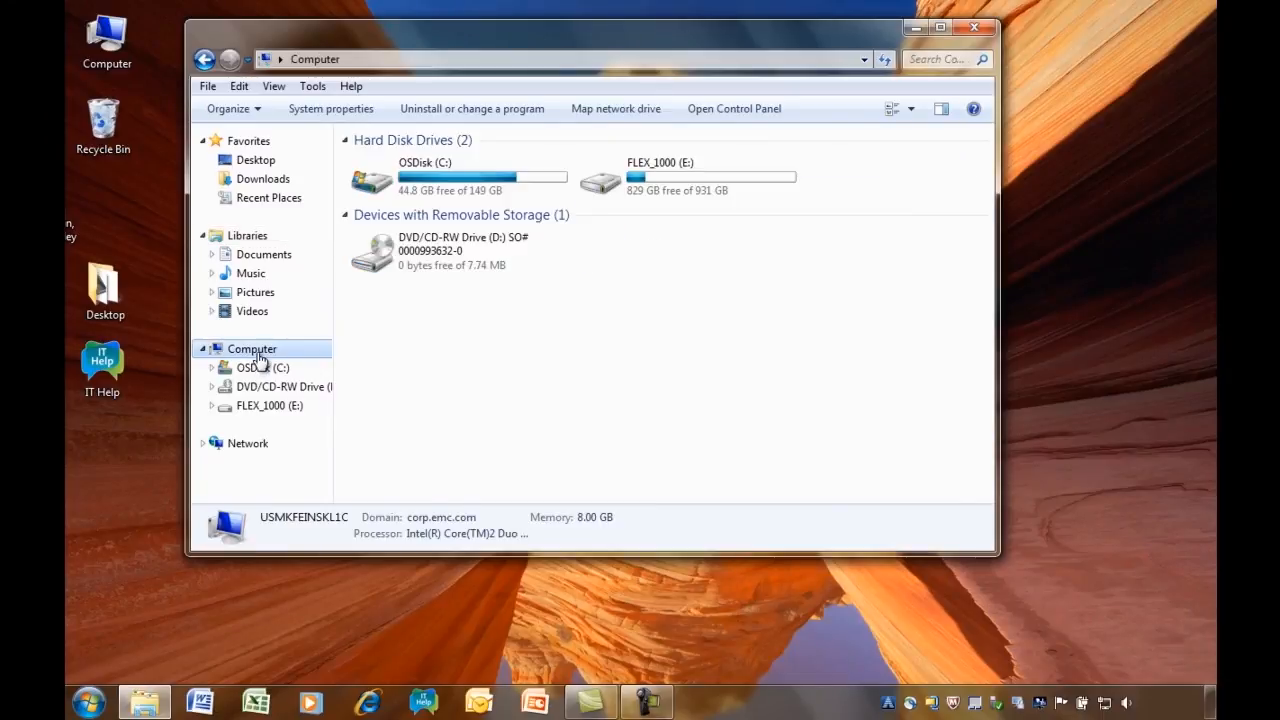
double_click(503, 258)
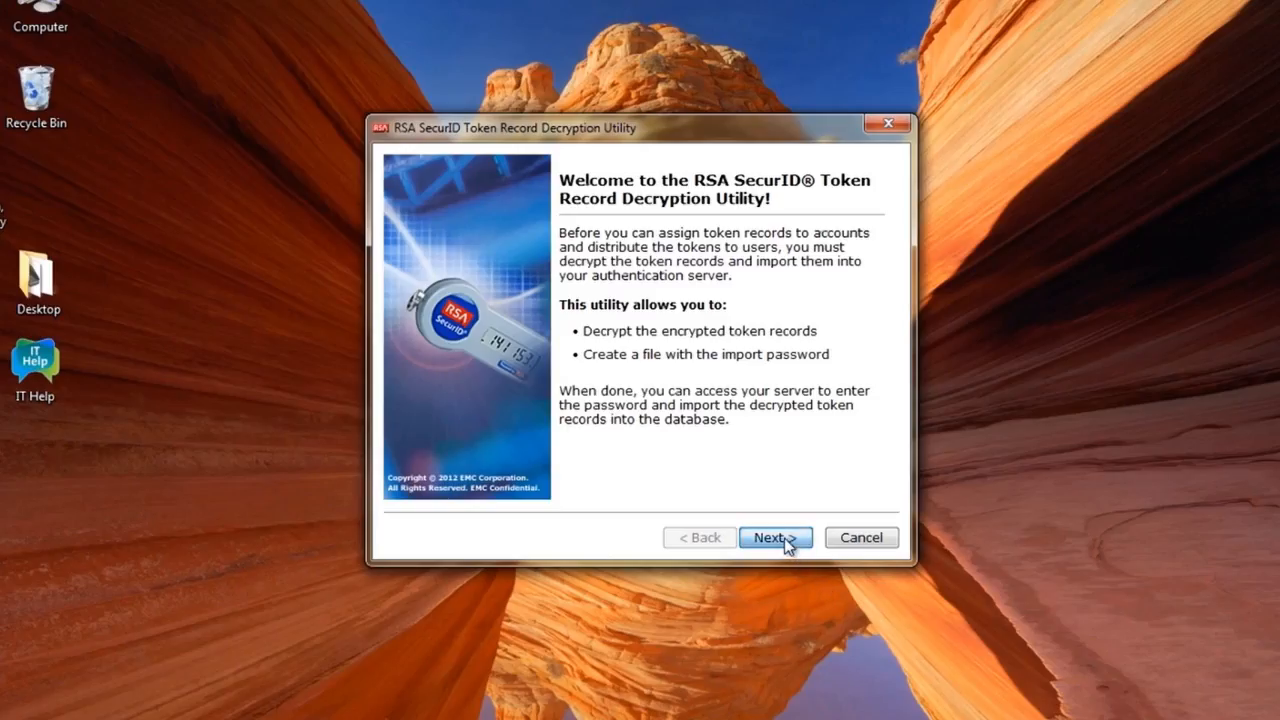
click(788, 543)
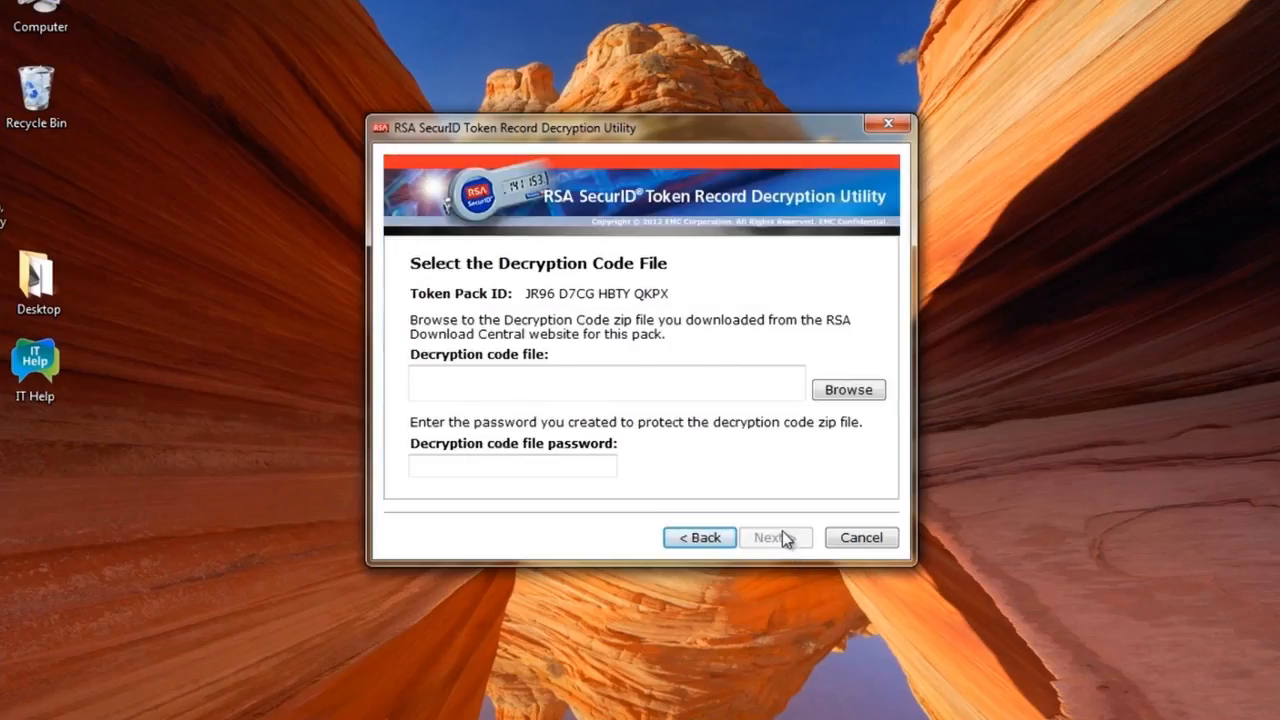
click(864, 386)
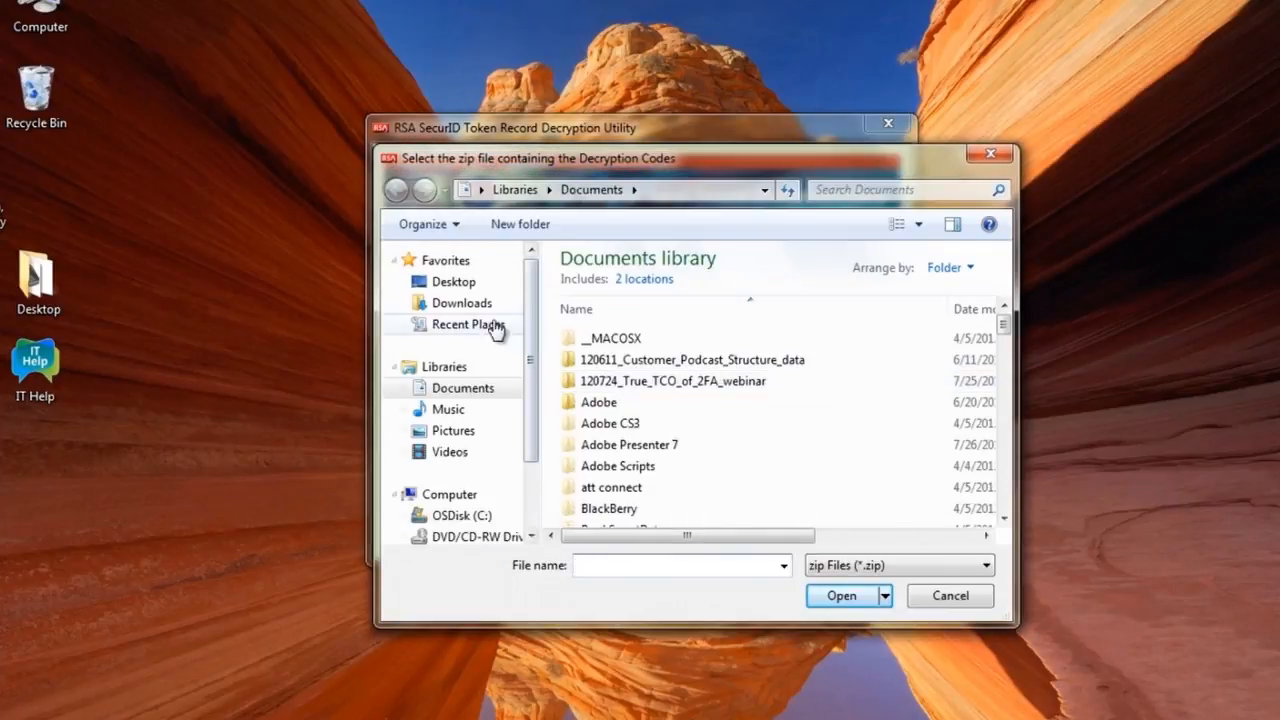
click(463, 306)
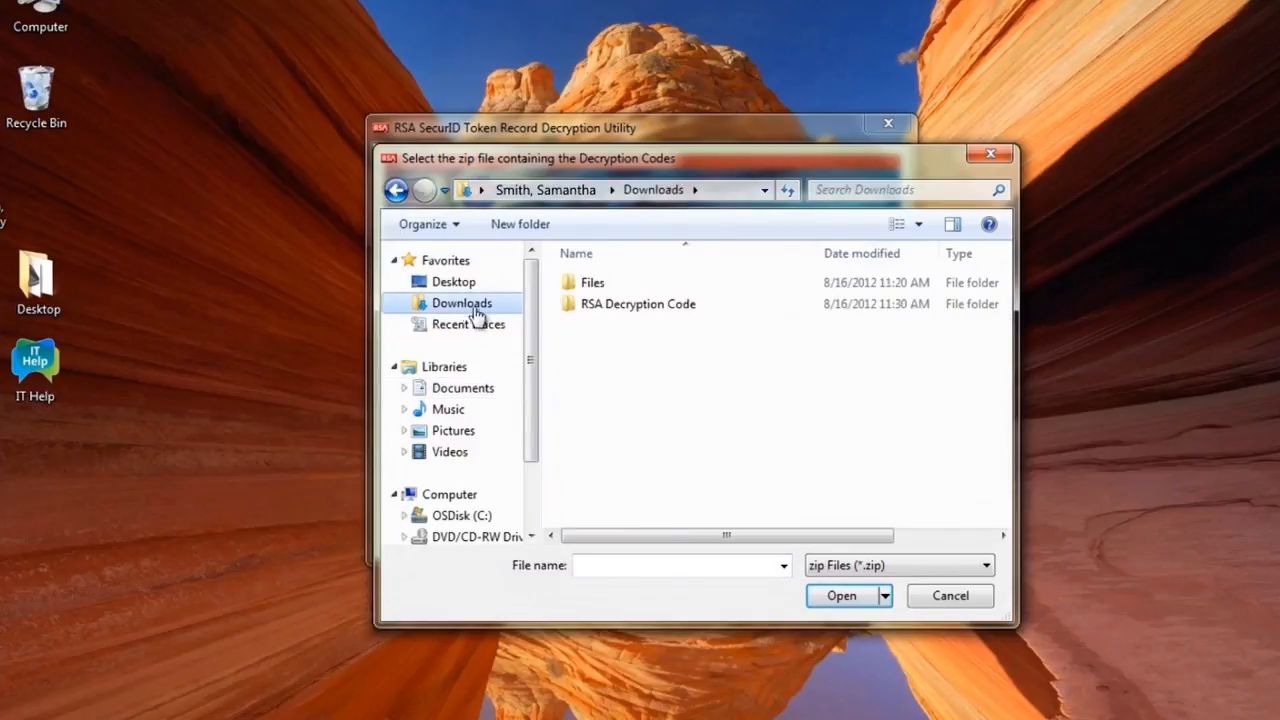
double_click(678, 313)
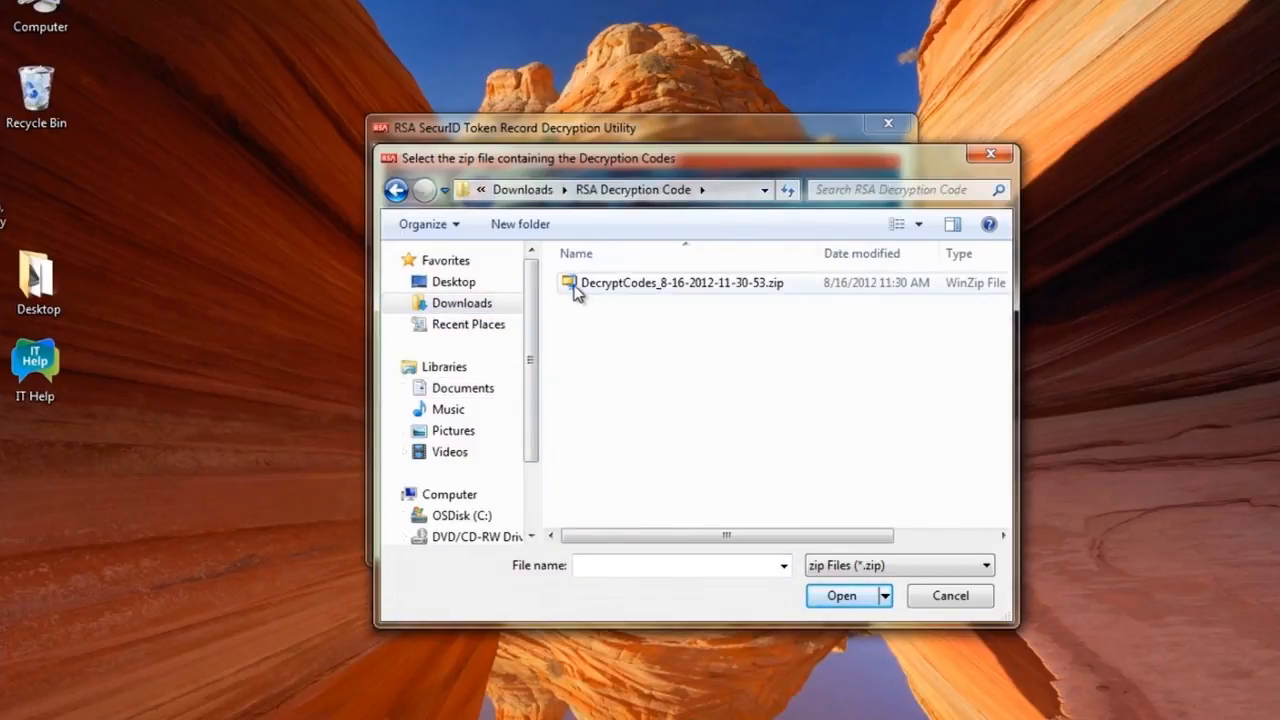
click(576, 291)
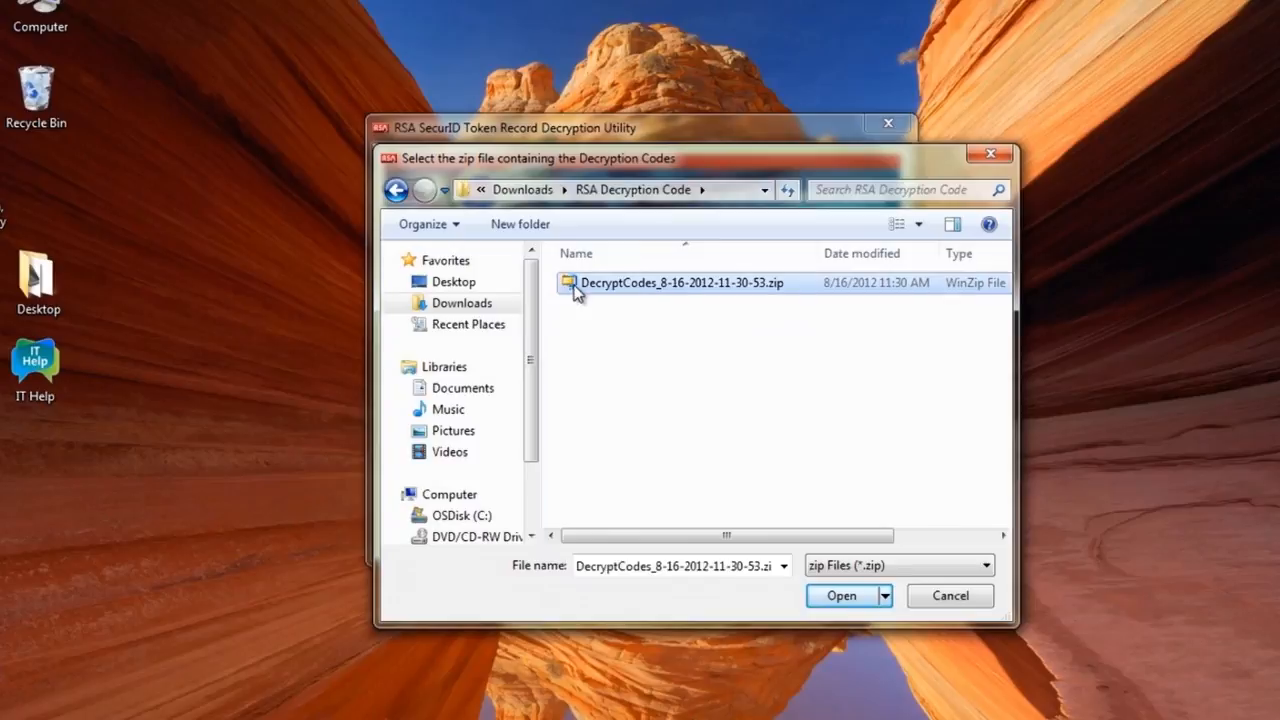
click(842, 596)
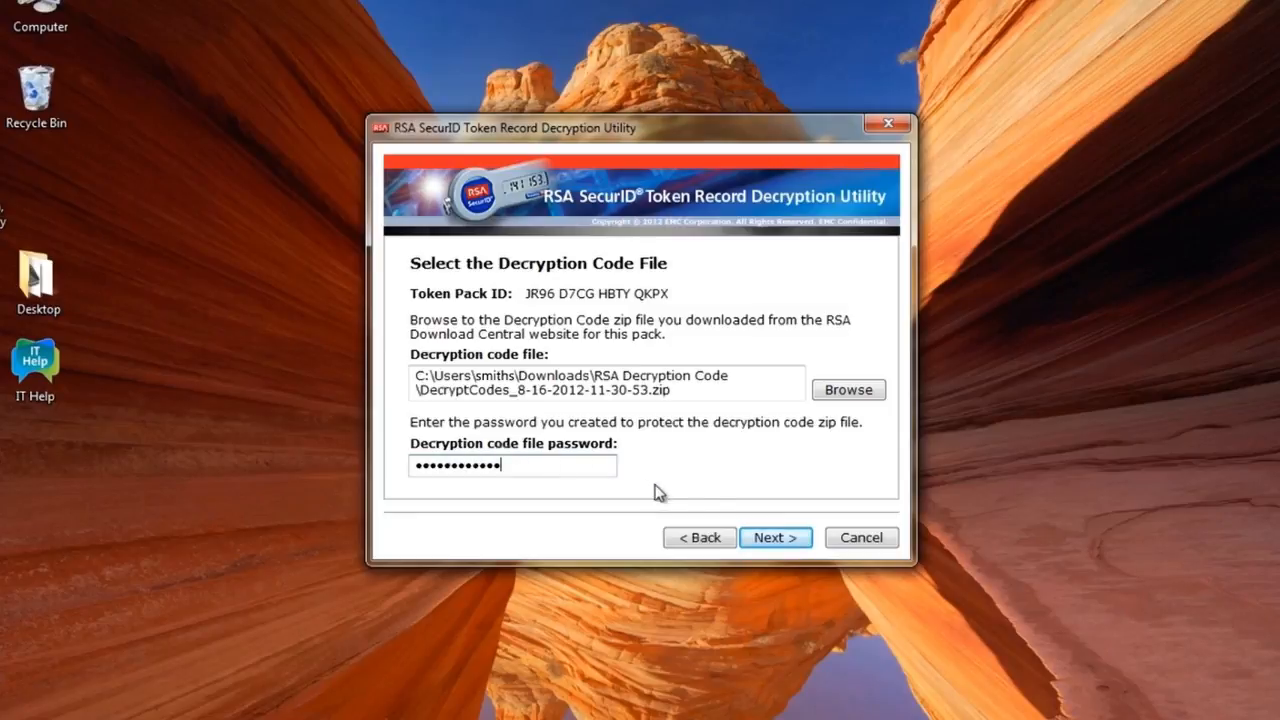
Decrypt the records into 993632_20_1_TOKEN.xml plus password file, view their folder, and finish the utility.
click(787, 541)
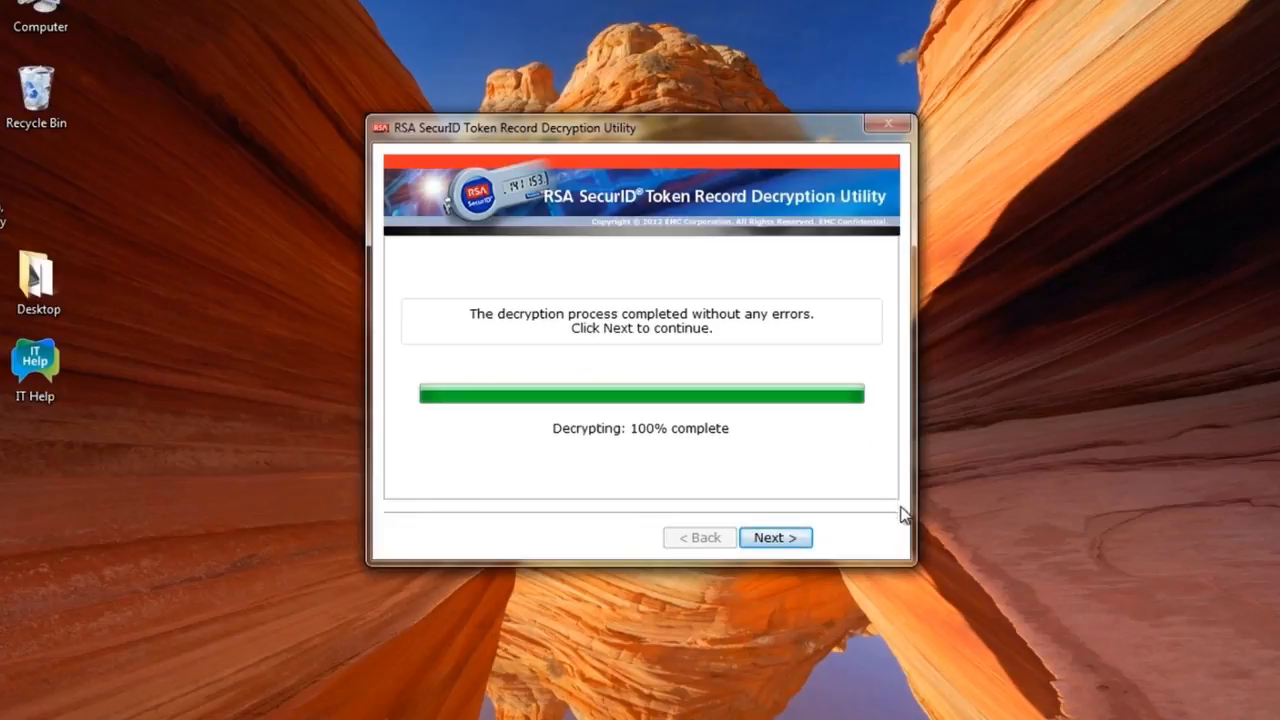
click(779, 545)
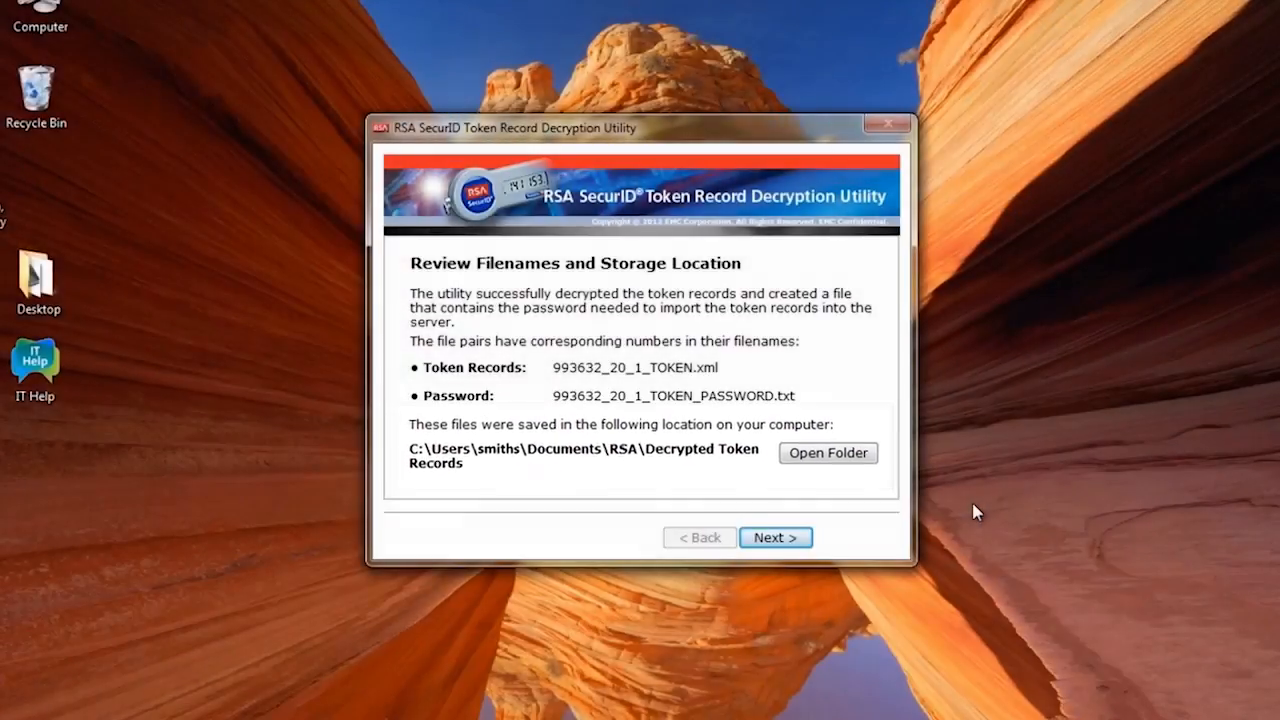
click(842, 457)
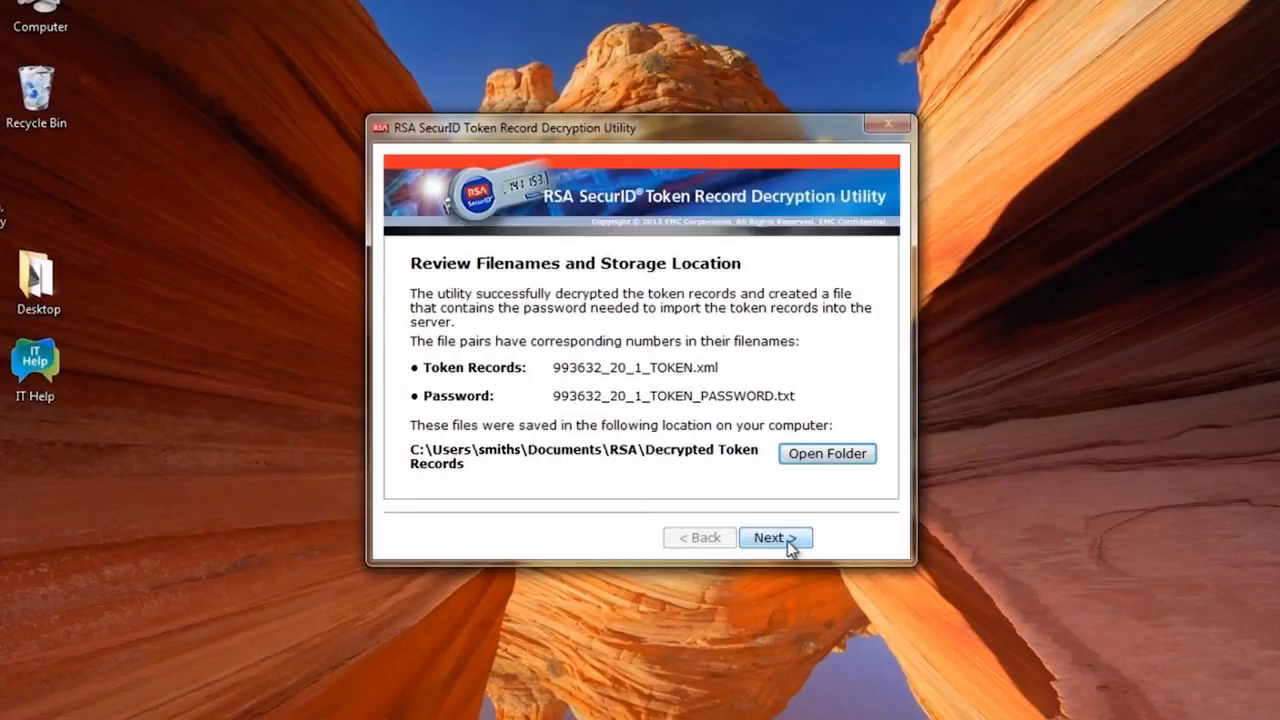
click(790, 542)
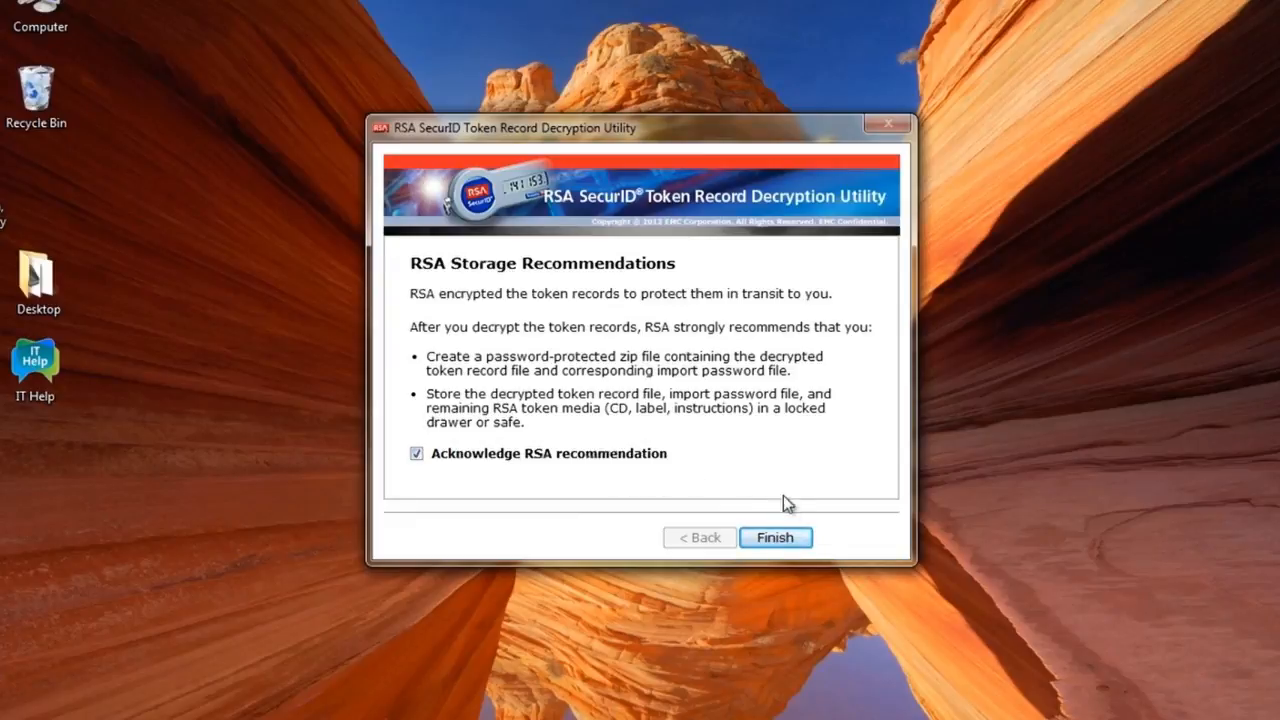
click(801, 539)
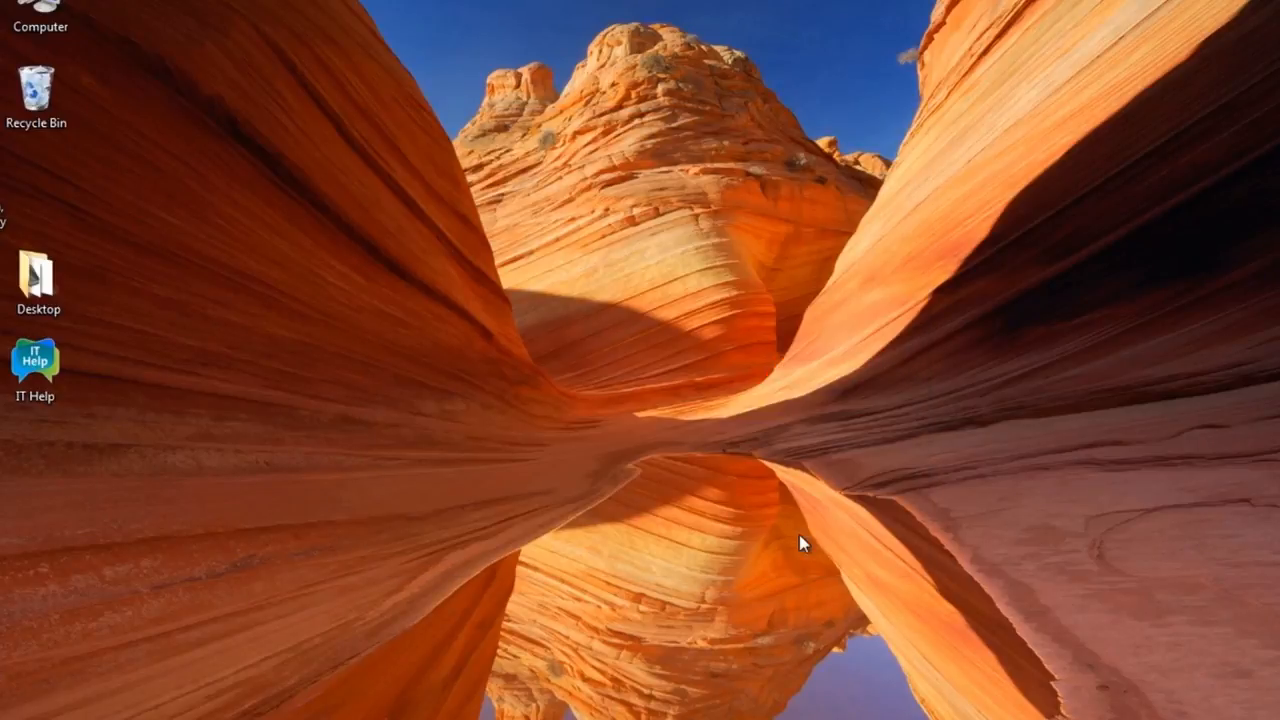